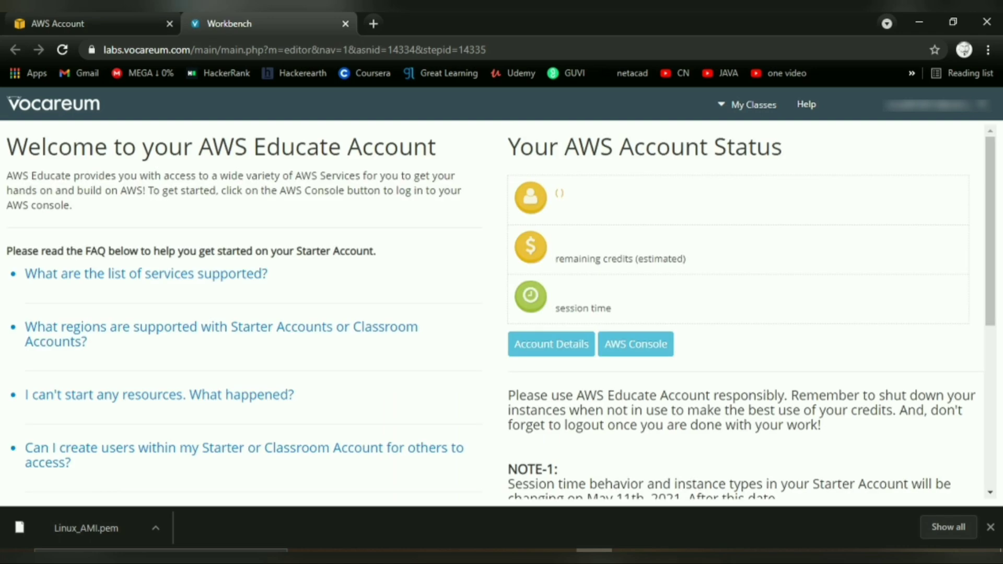
Open the AWS Management Console and go to the S3 service.
click(640, 361)
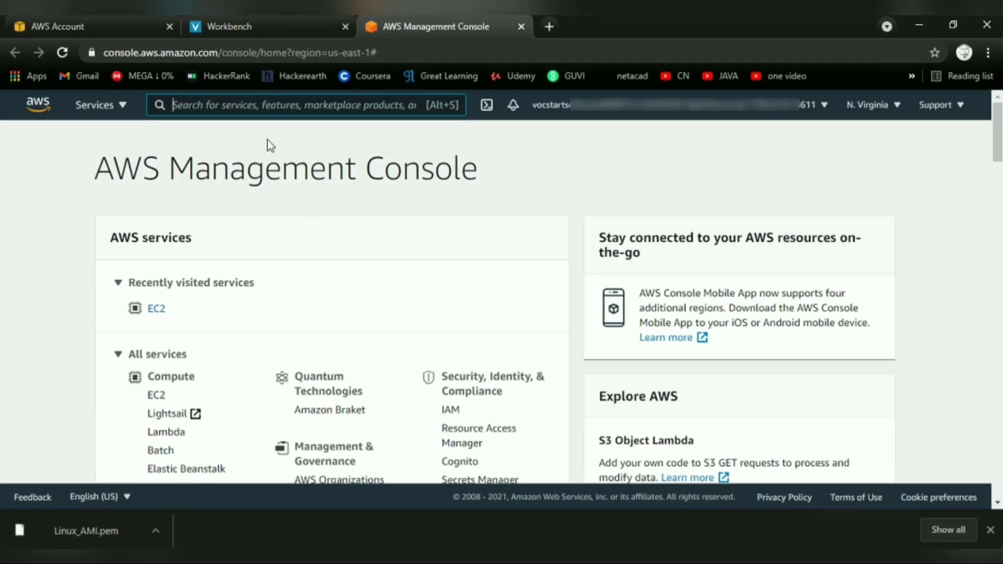
text(s3)
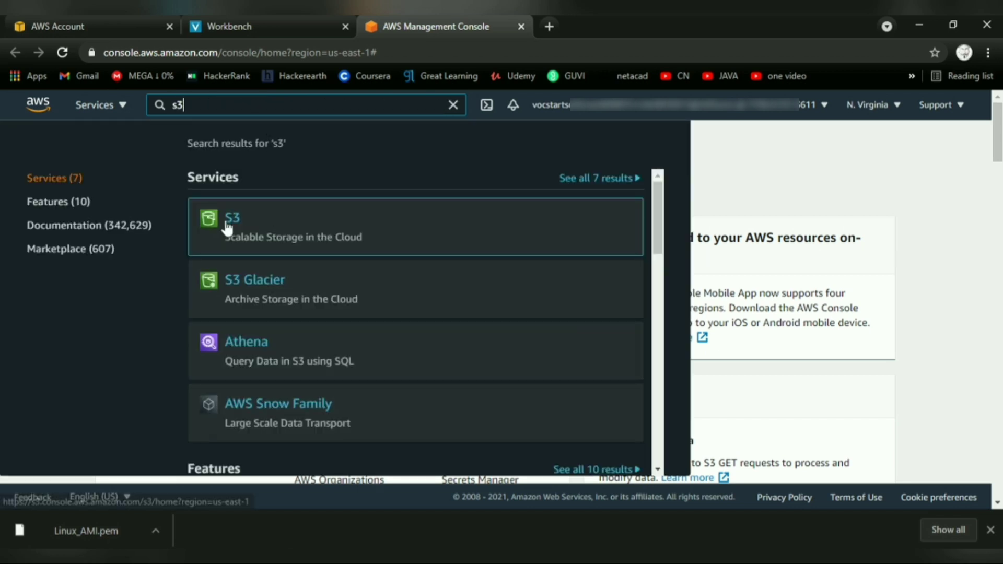
click(228, 218)
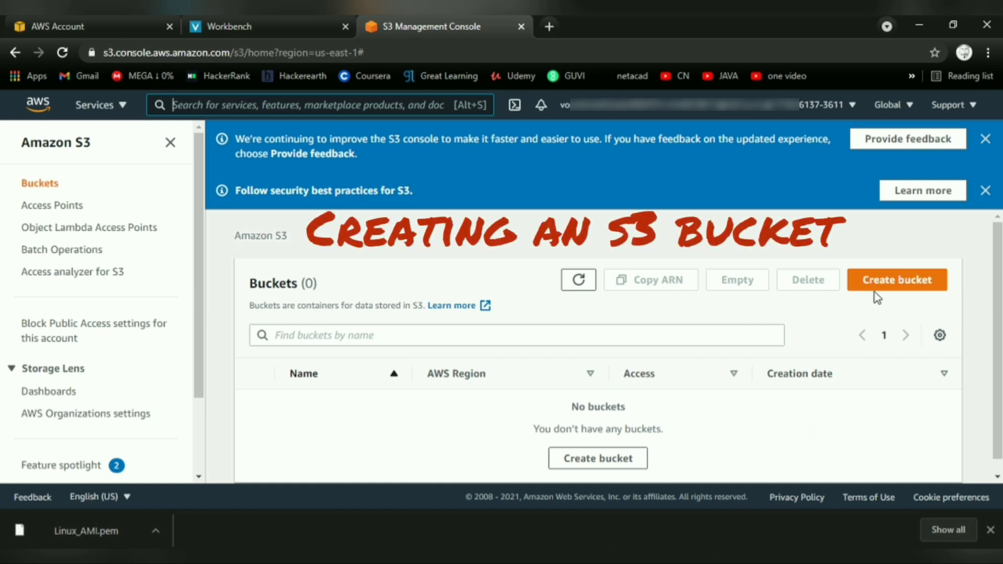
Create a new bucket named ankitcodes in US East (N. Virginia) with default settings.
click(912, 292)
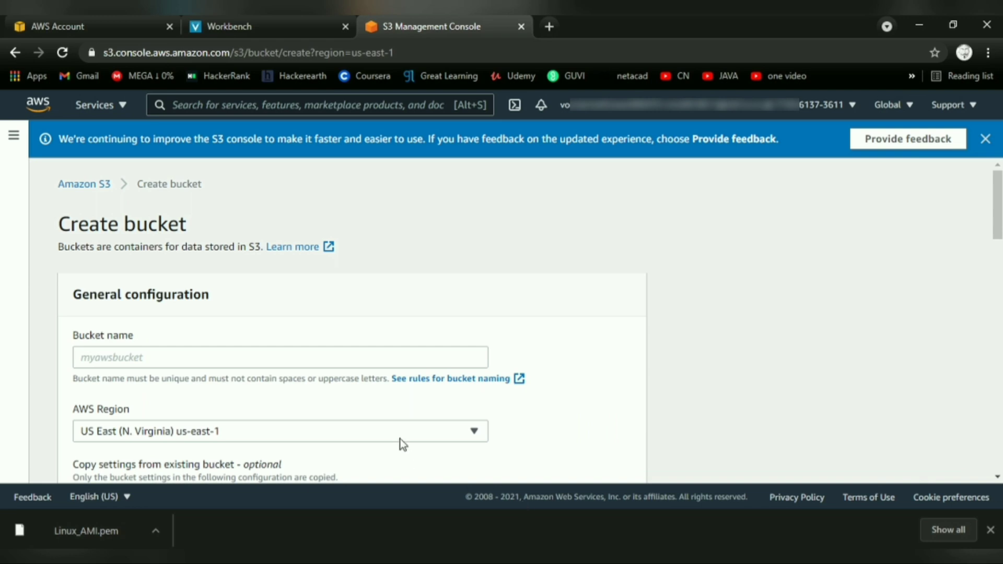
click(347, 357)
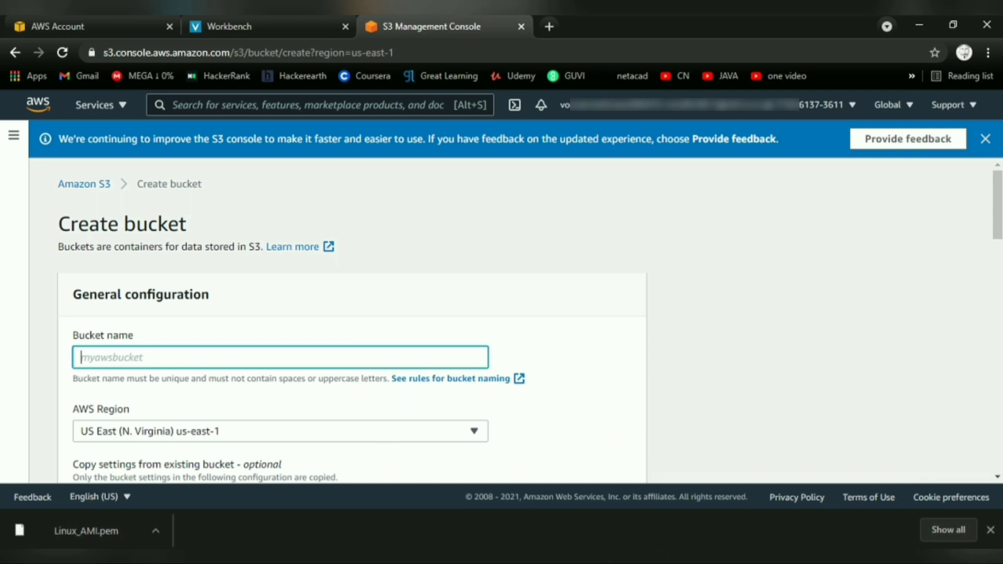
text(ankitcodes)
scroll(589, 438, down, 6)
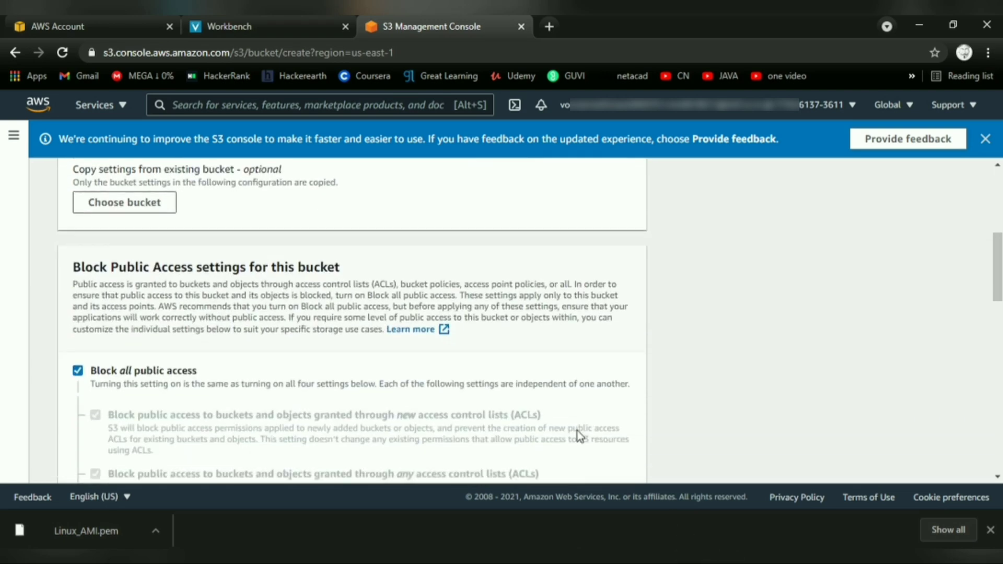
scroll(537, 421, down, 9)
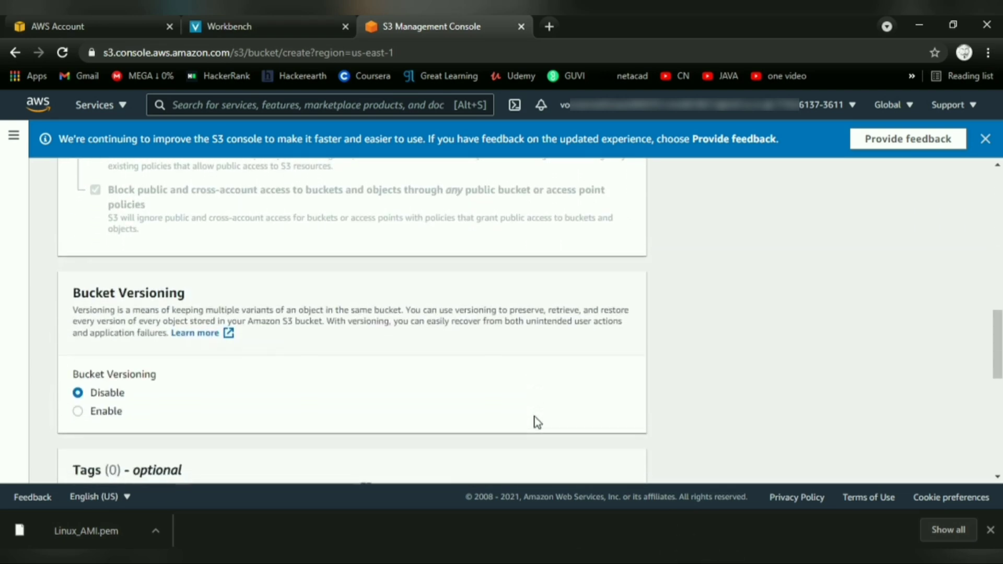
scroll(536, 421, down, 4)
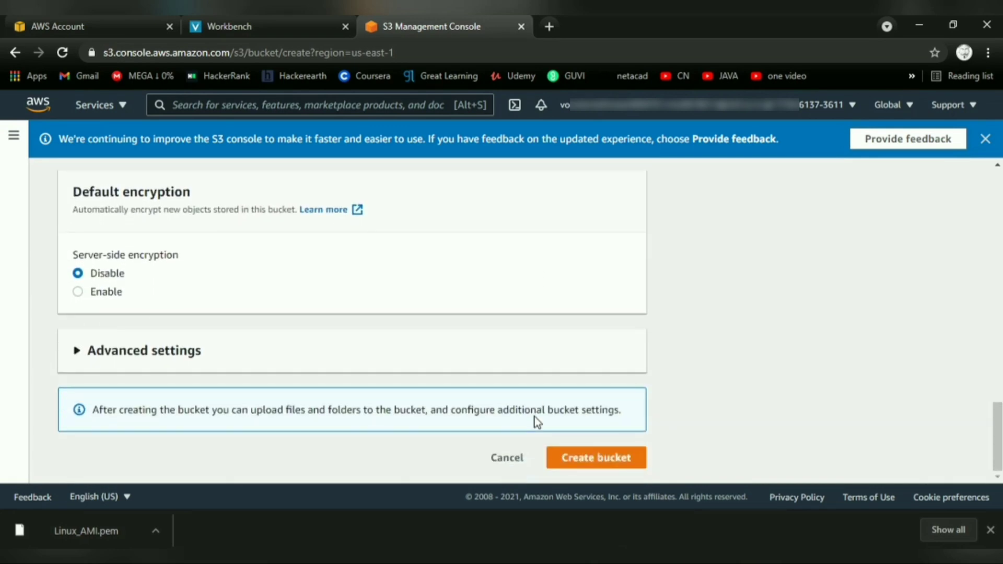
click(587, 463)
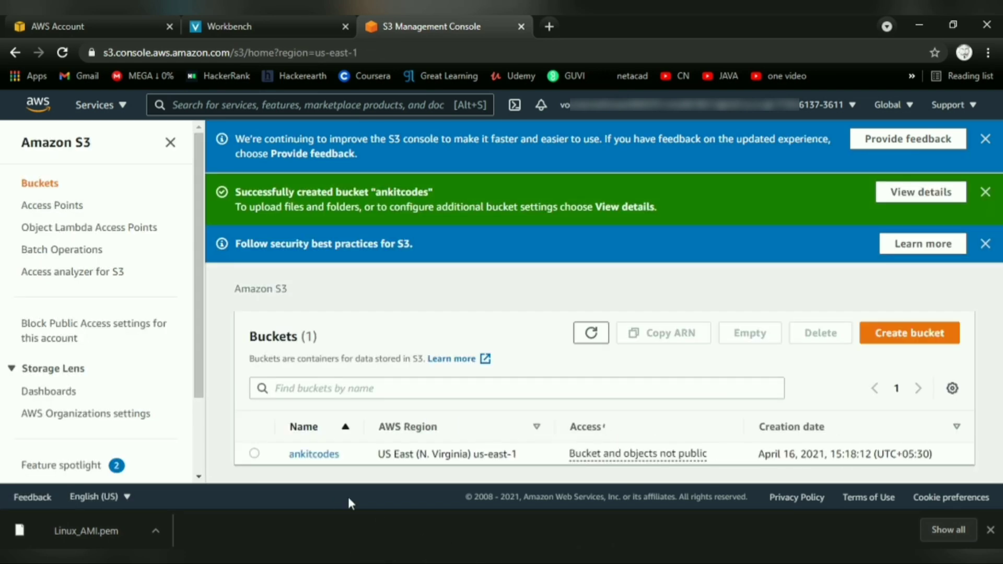
Open the ankitcodes bucket and create a folder named ankit inside it.
click(321, 456)
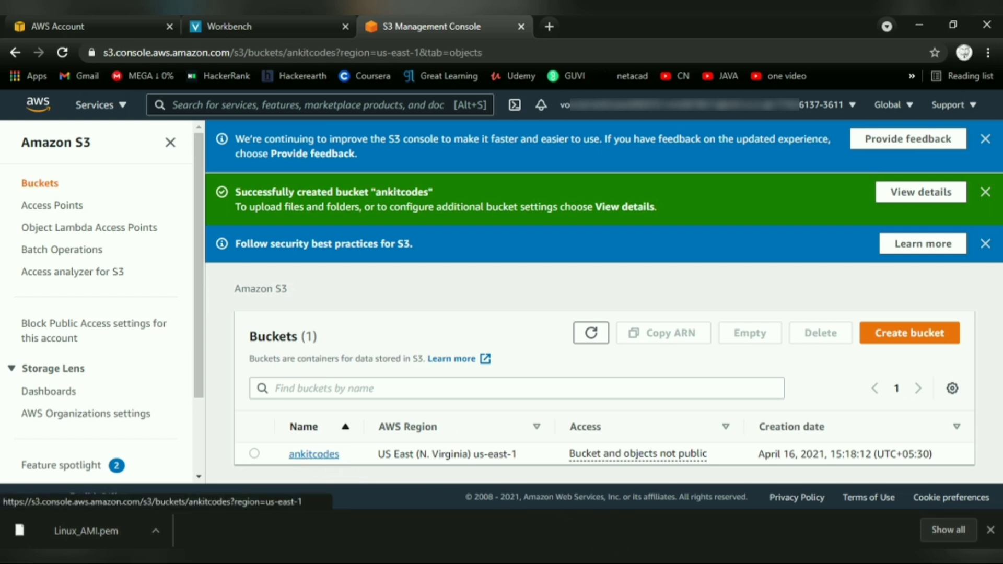
scroll(731, 423, down, 3)
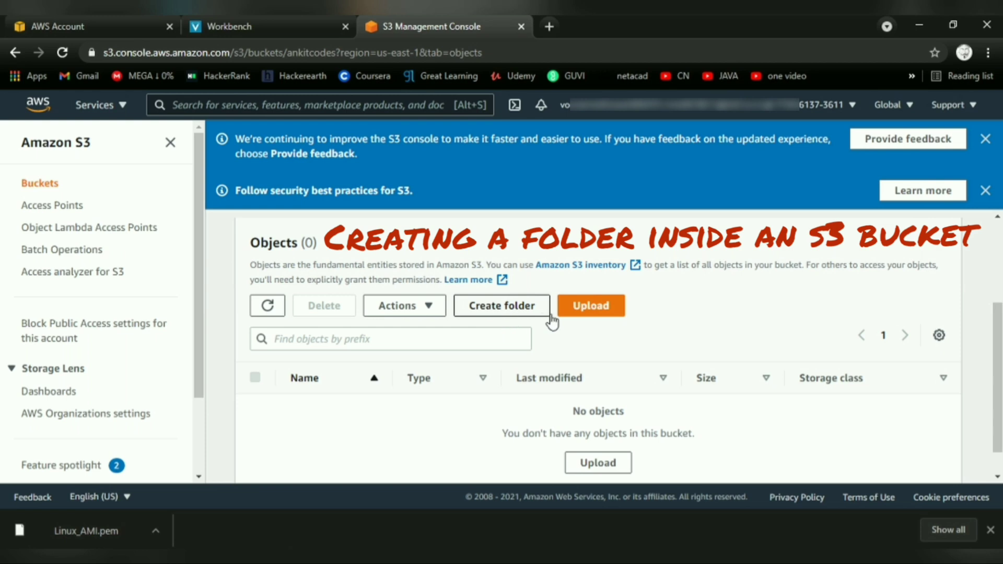
click(504, 314)
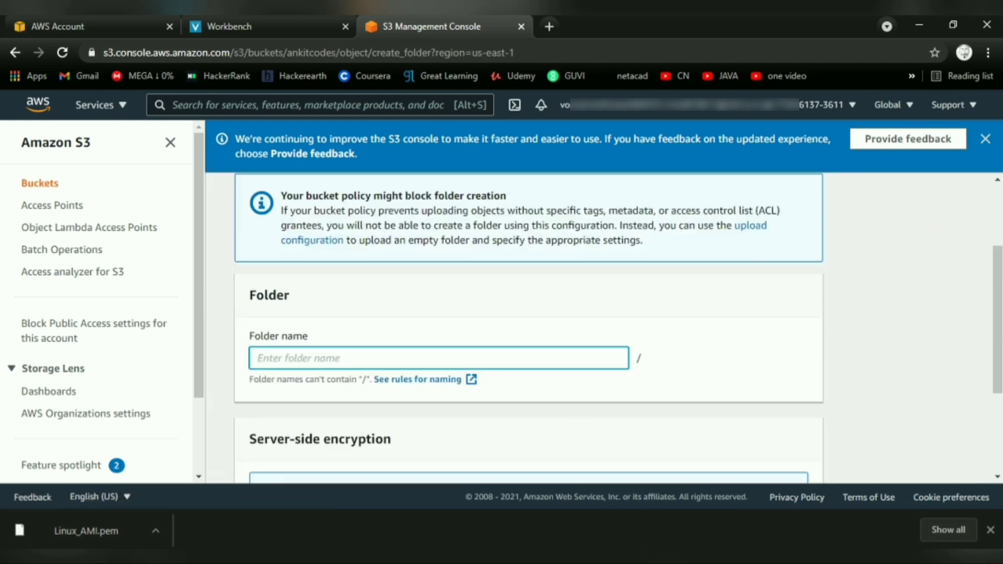
text(ankit)
scroll(601, 411, down, 3)
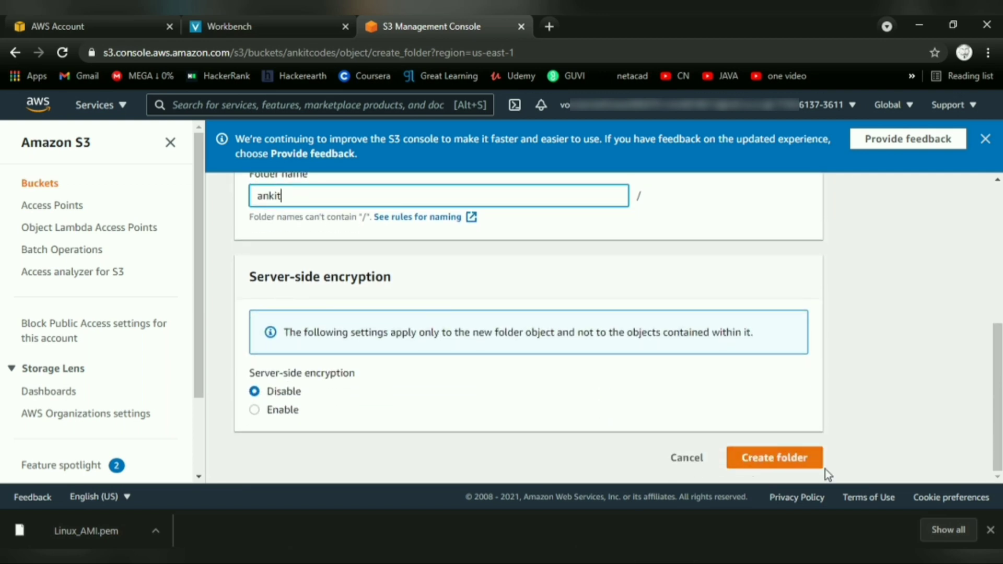
click(777, 463)
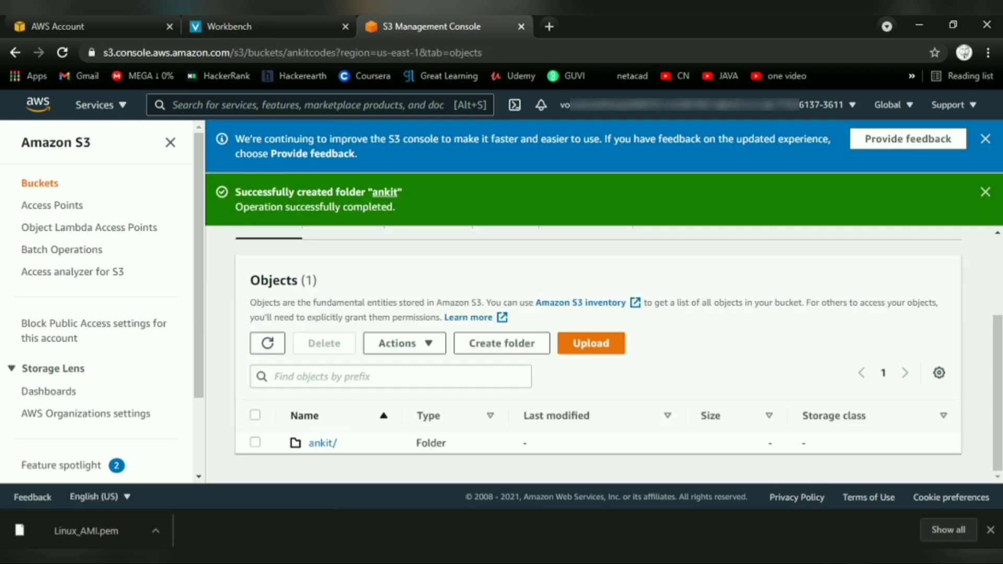
Upload the index.html file from the Desktop into the ankit folder.
click(322, 443)
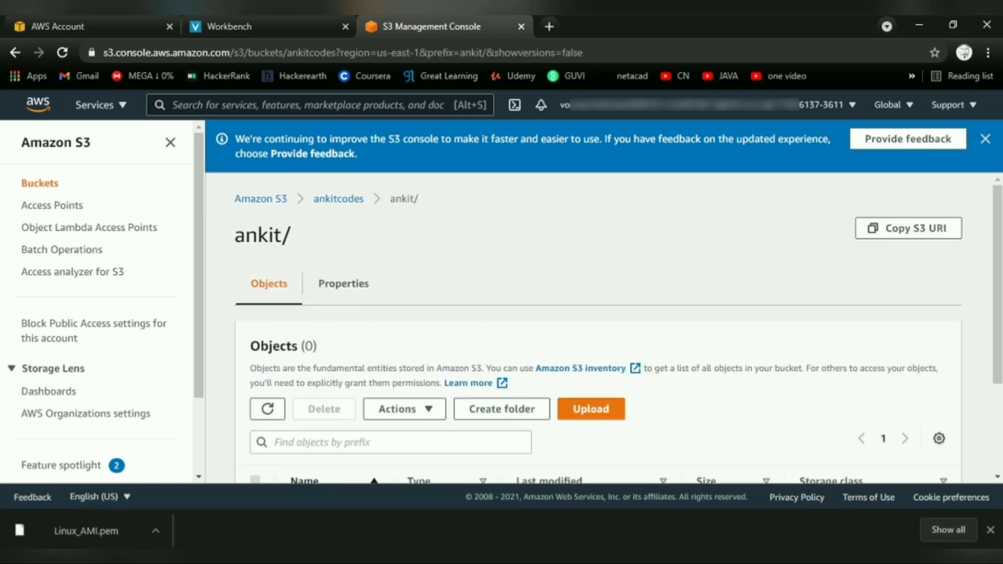
scroll(690, 398, down, 3)
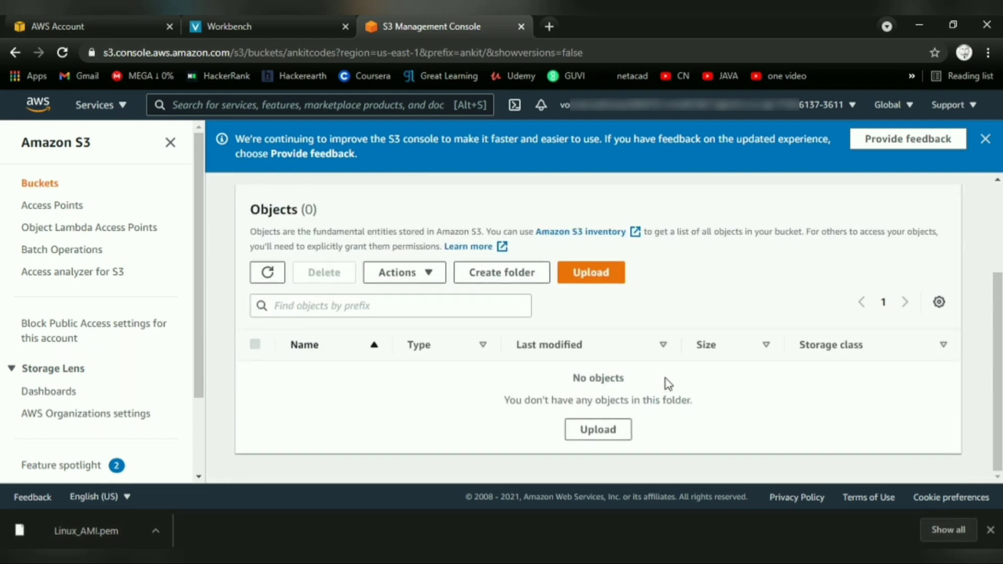
click(600, 273)
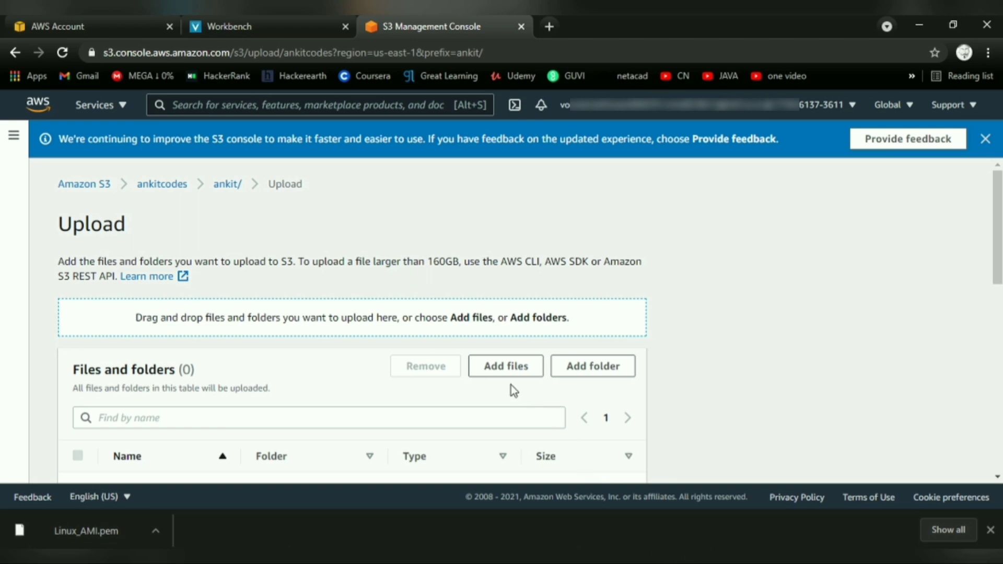
scroll(503, 386, down, 3)
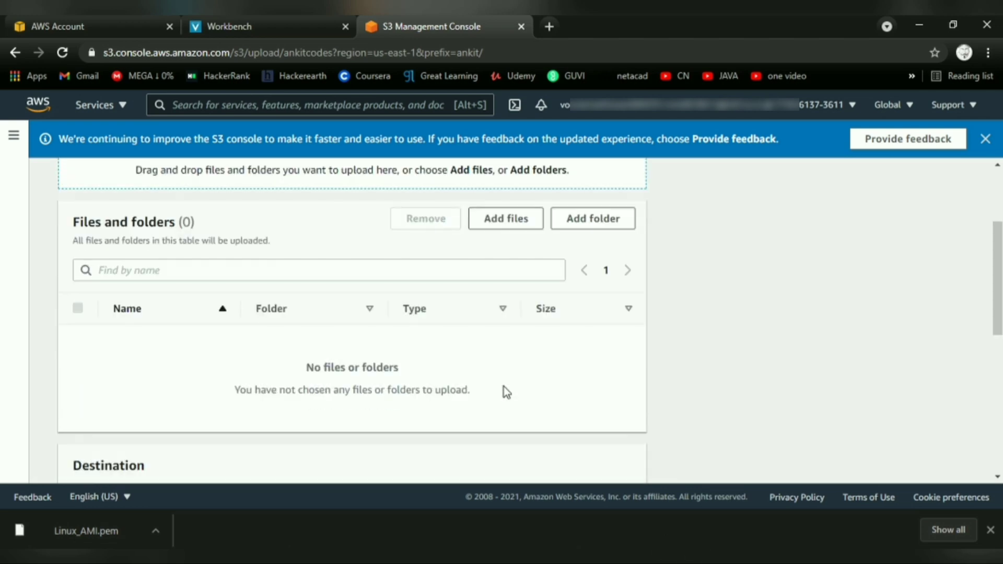
click(505, 222)
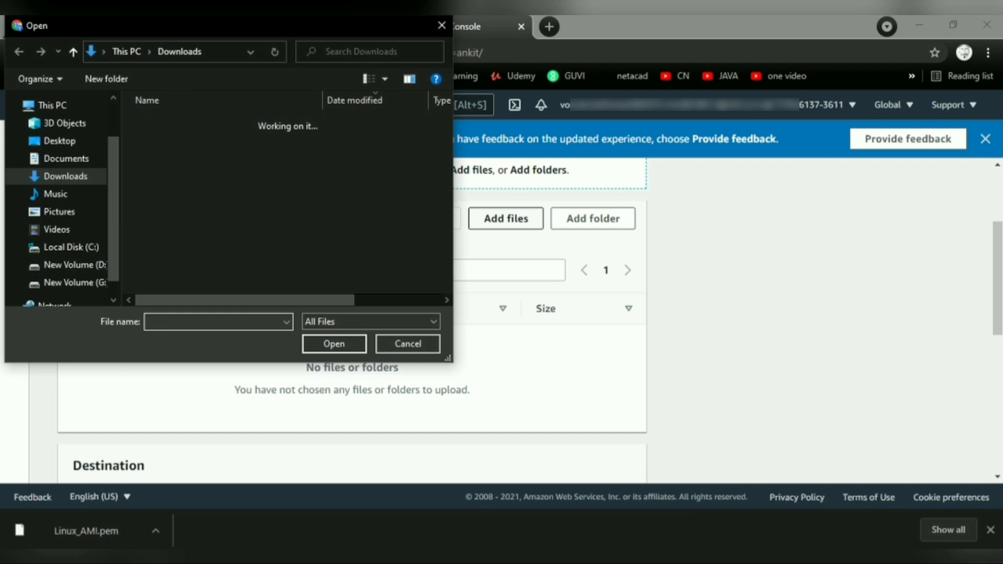
click(78, 144)
click(250, 137)
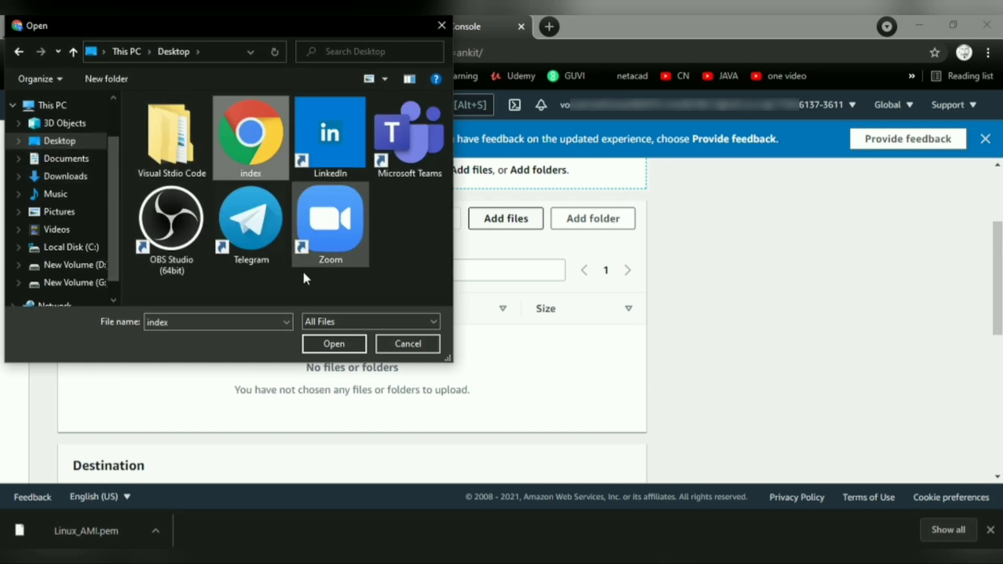
click(324, 342)
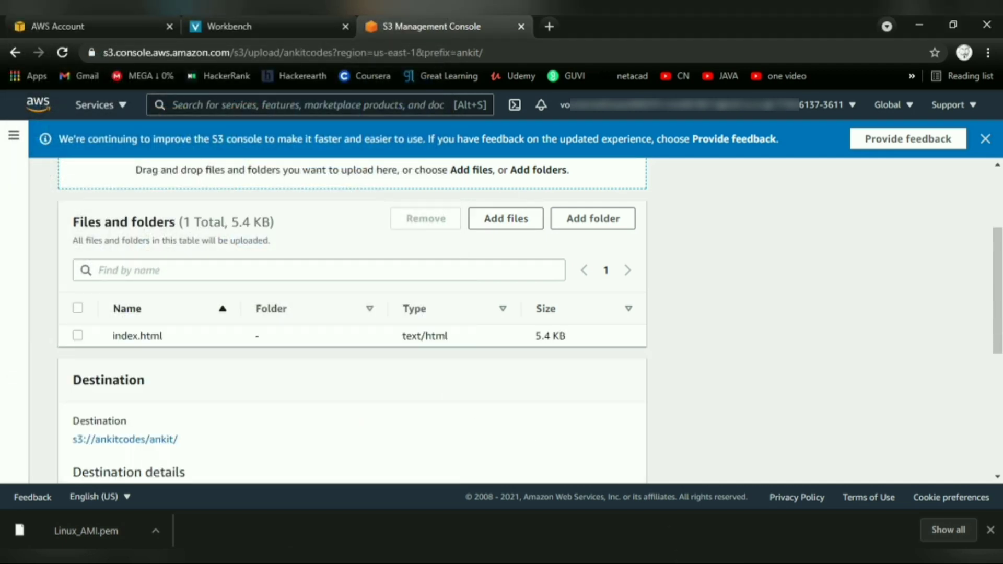
scroll(393, 351, down, 5)
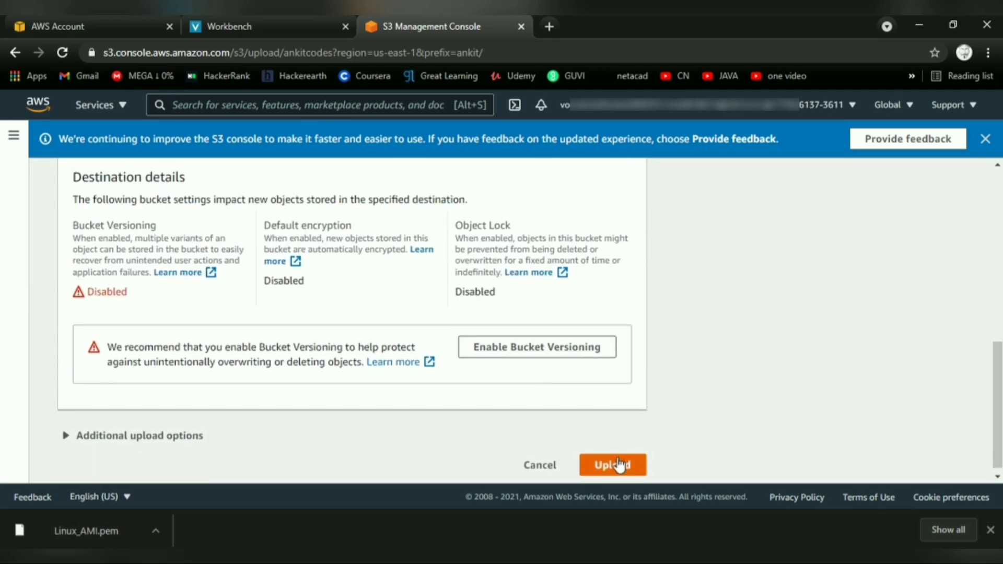
click(601, 465)
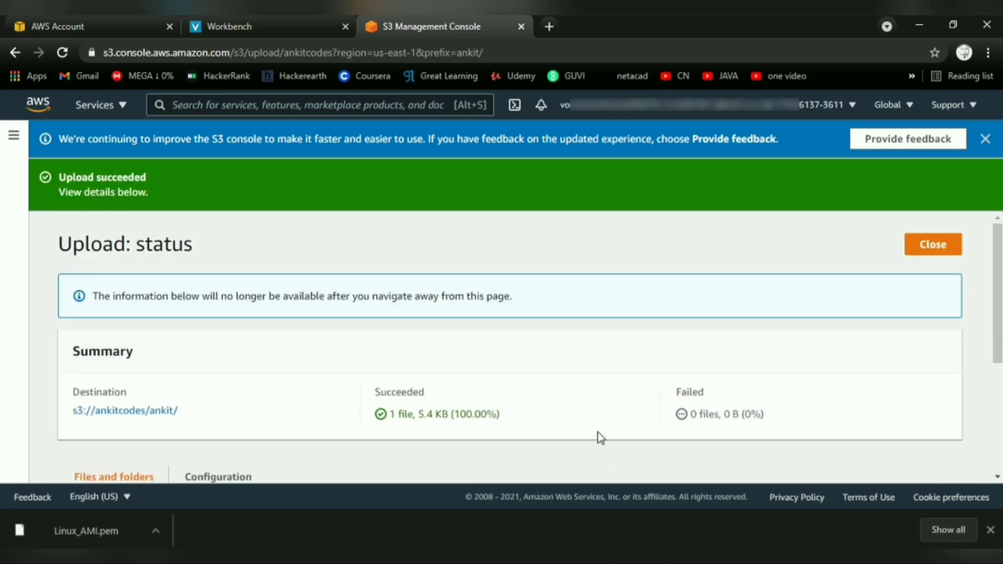
Open the uploaded index.html object's details and copy its Object URL.
scroll(598, 433, down, 4)
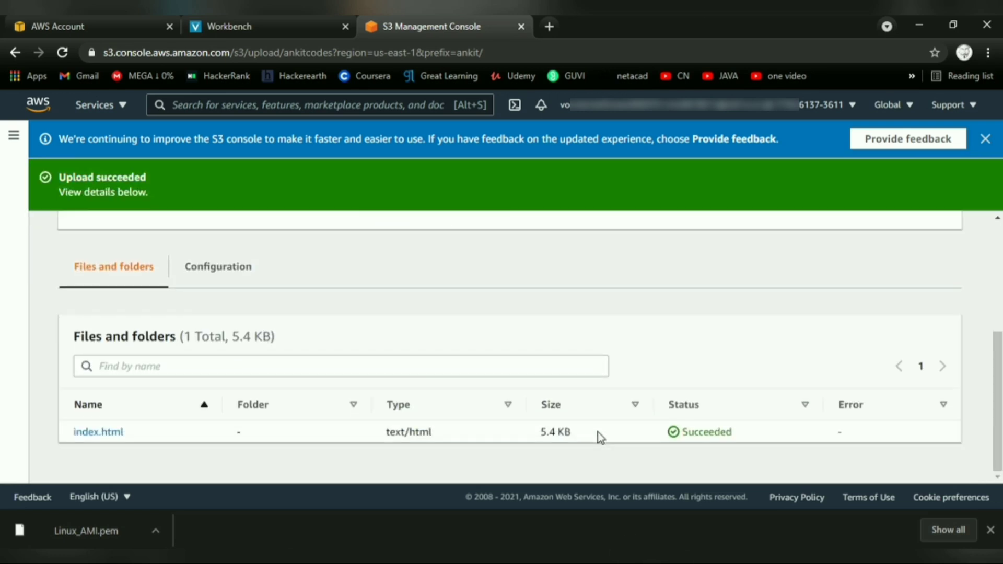
click(95, 435)
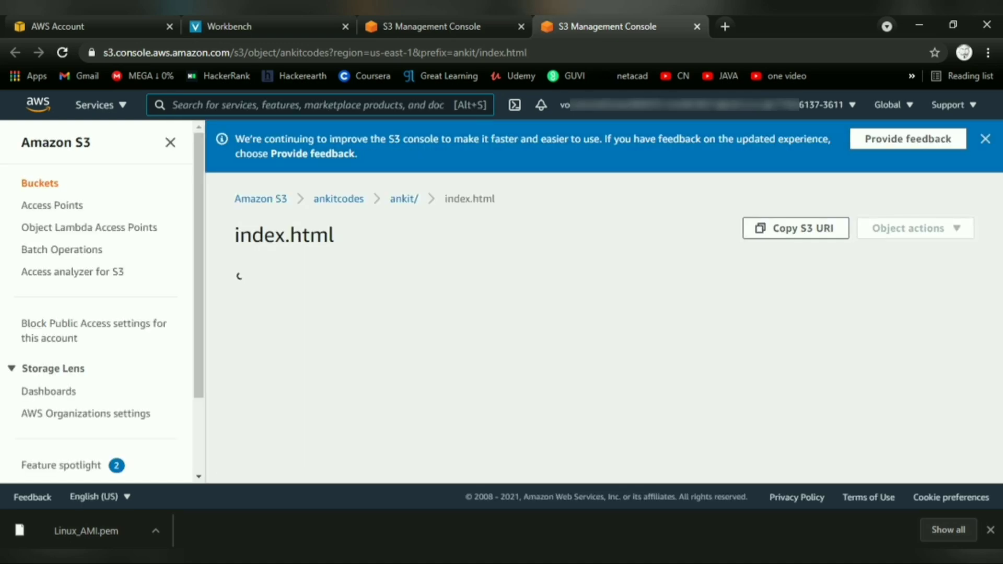
scroll(635, 400, down, 4)
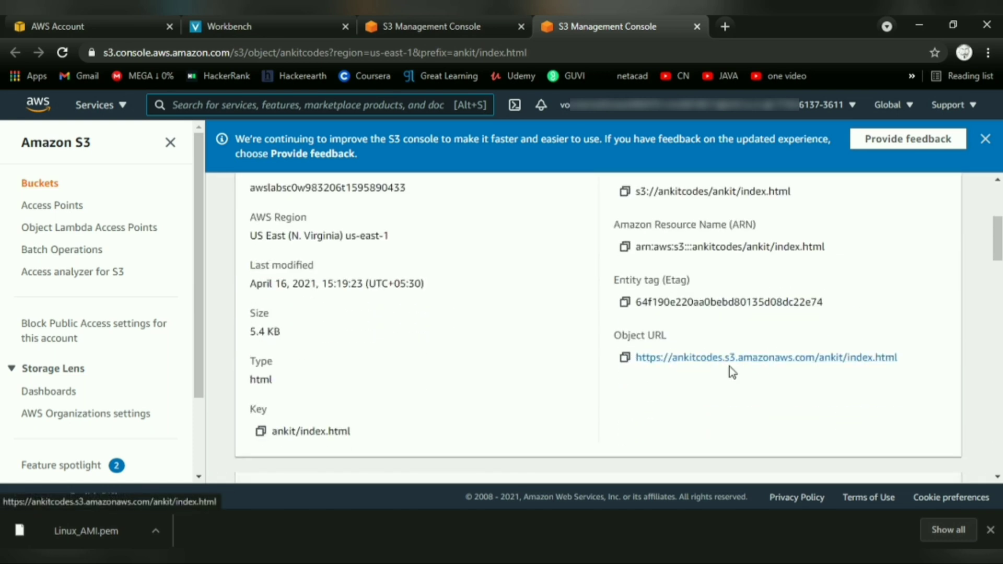
click(625, 357)
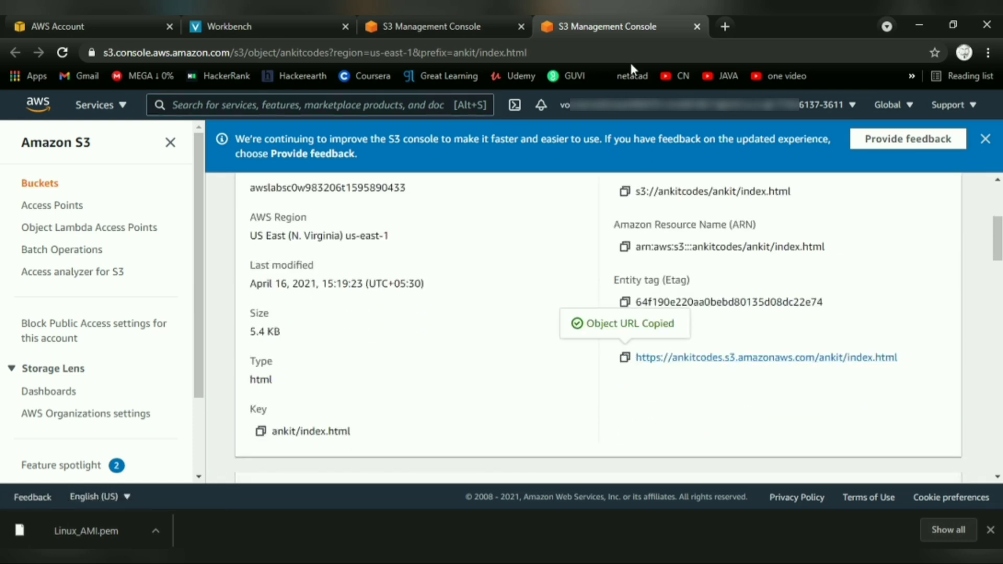
Open the copied object URL in a new browser tab to test access.
click(723, 25)
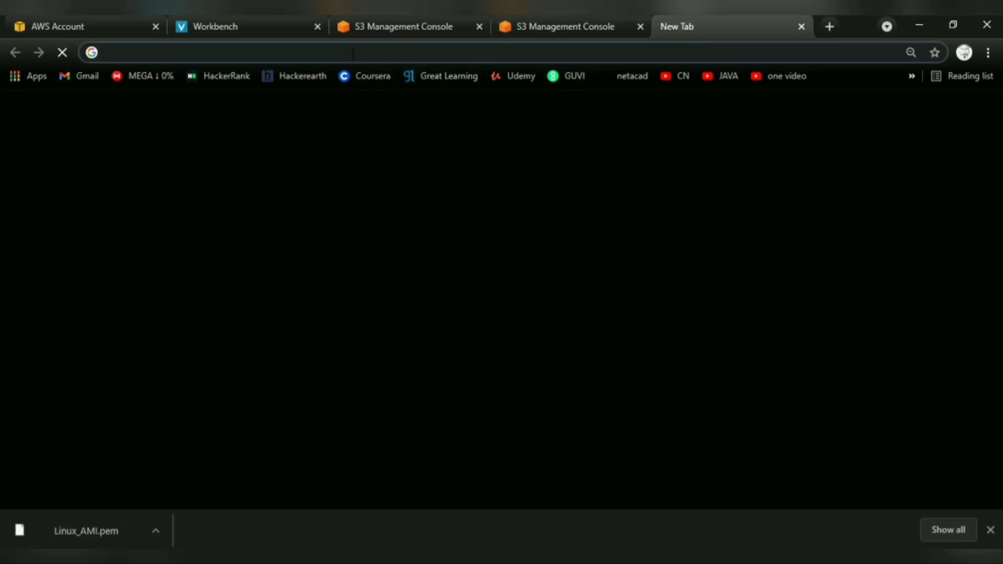
key(ctrl+v)
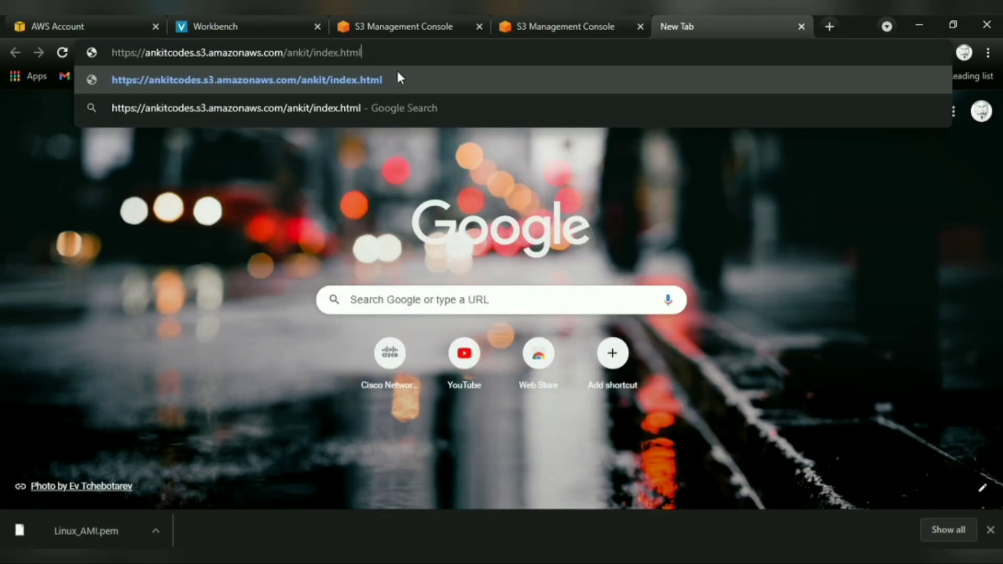
key(Return)
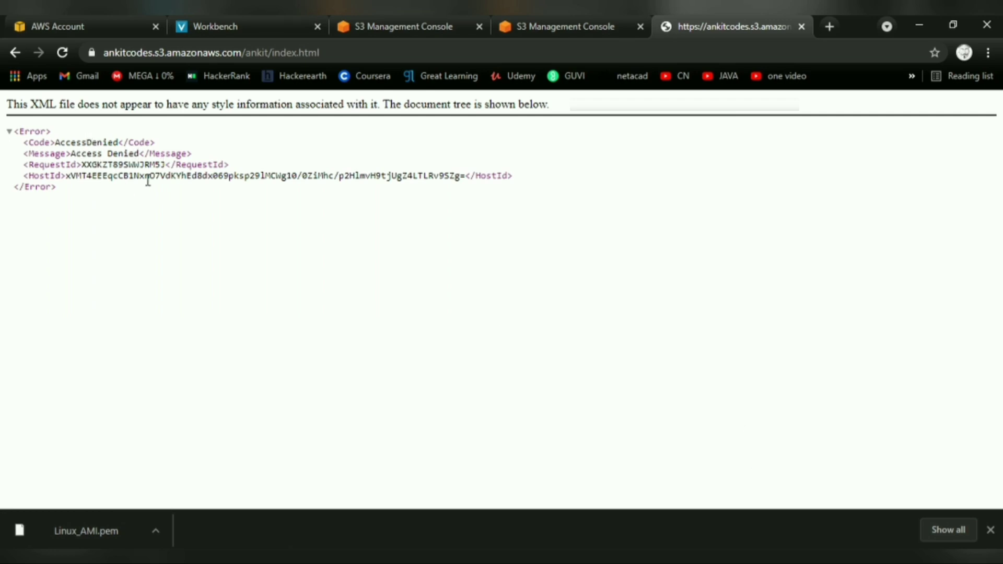
Close the test tab and open the Permissions settings of the ankitcodes bucket.
click(802, 26)
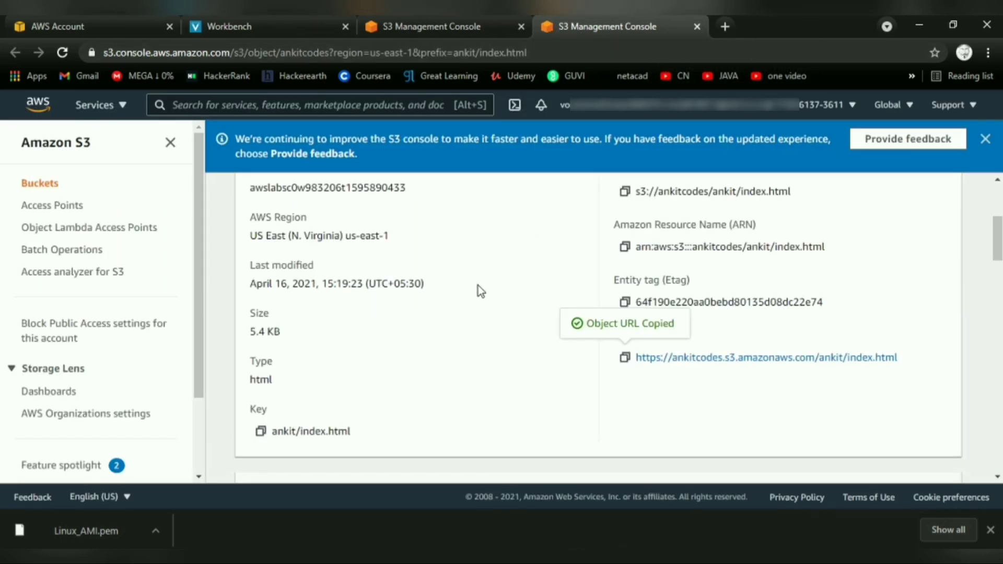
scroll(470, 292, up, 5)
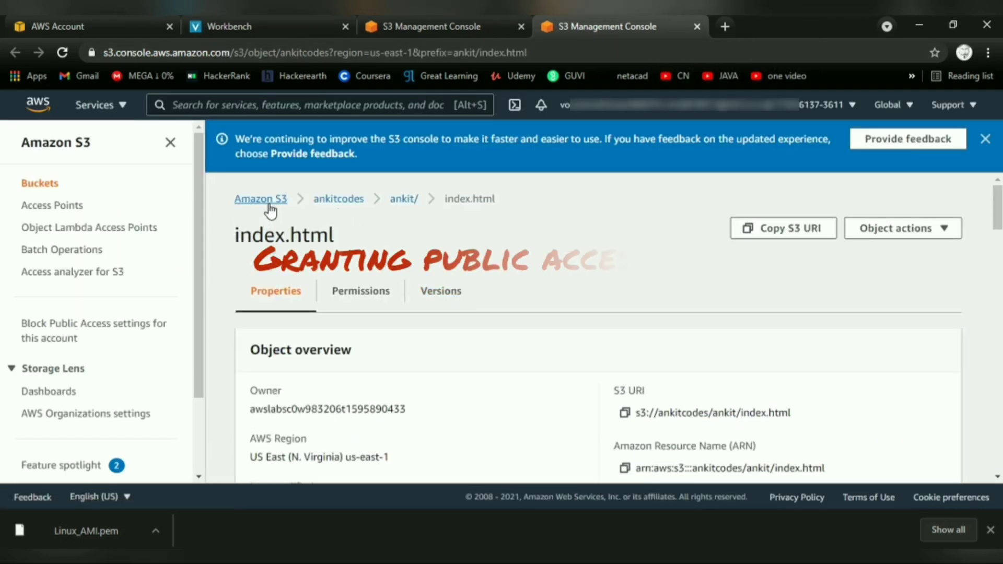
click(339, 199)
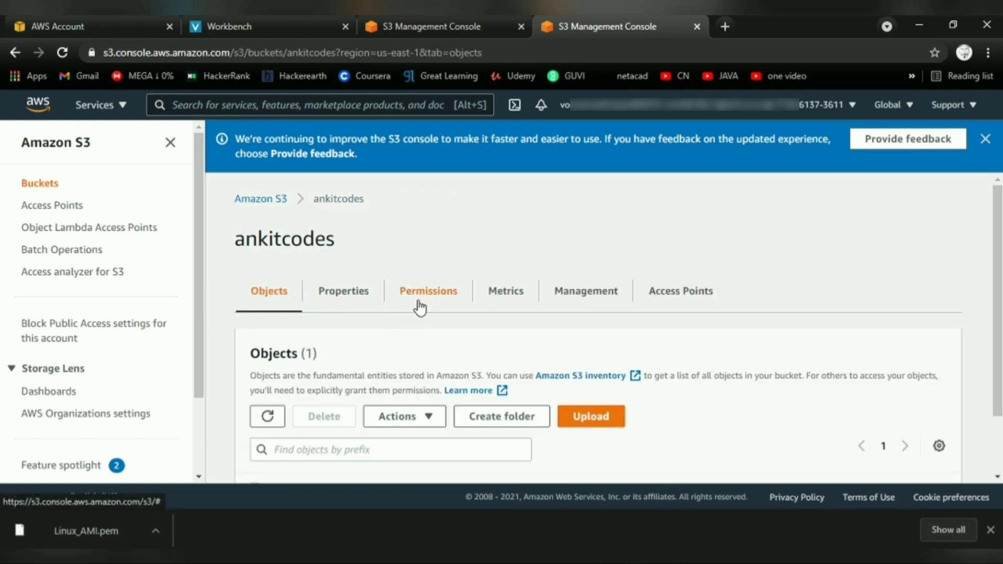
click(440, 306)
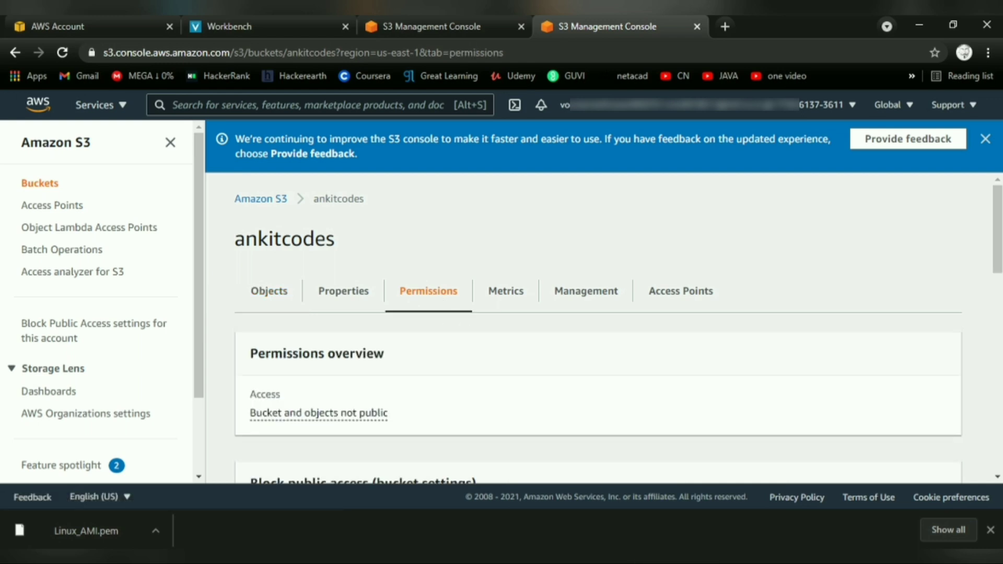
scroll(554, 383, down, 4)
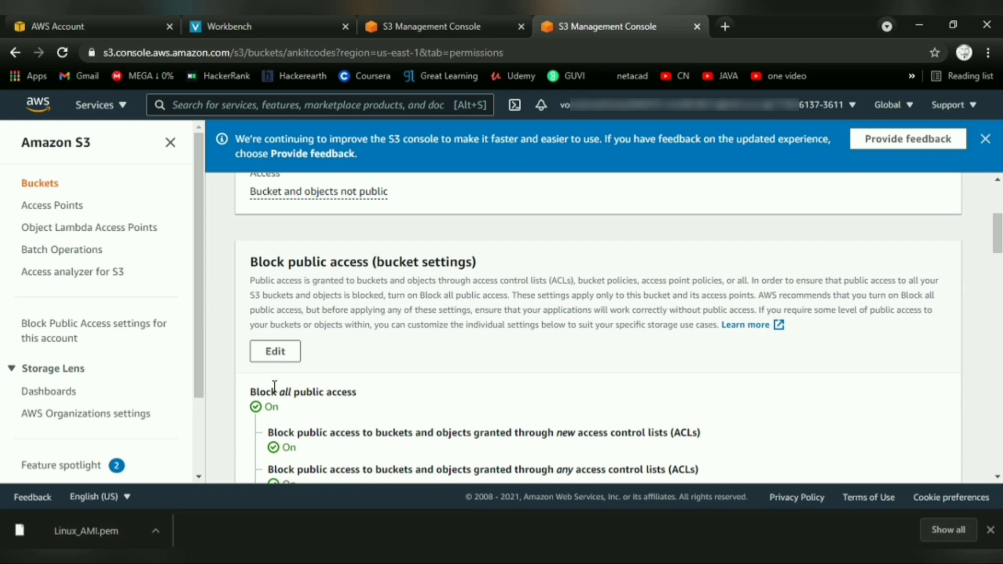
Turn off Block all public access for the ankitcodes bucket, saving and confirming the change with the word confirm.
click(284, 356)
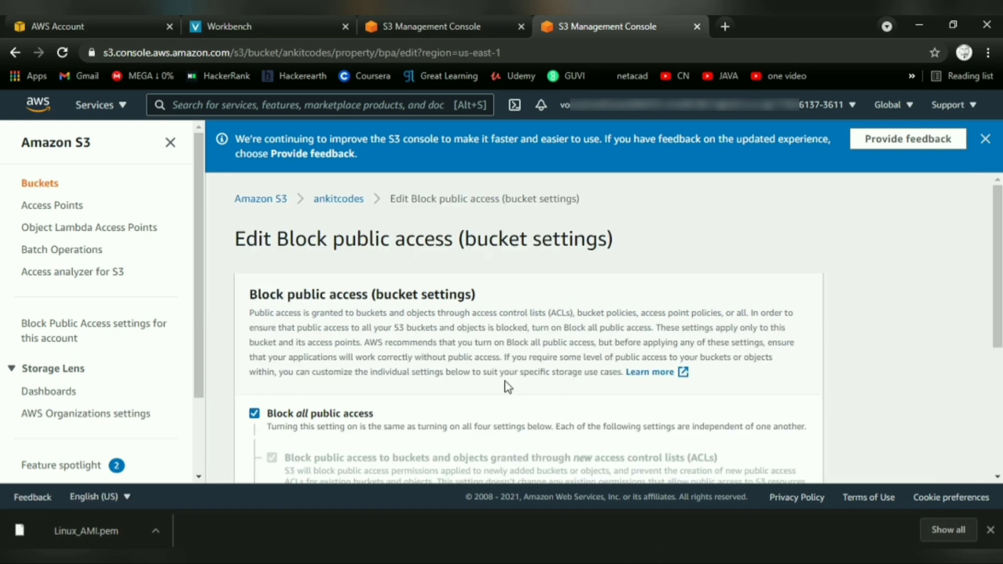
scroll(505, 384, down, 1)
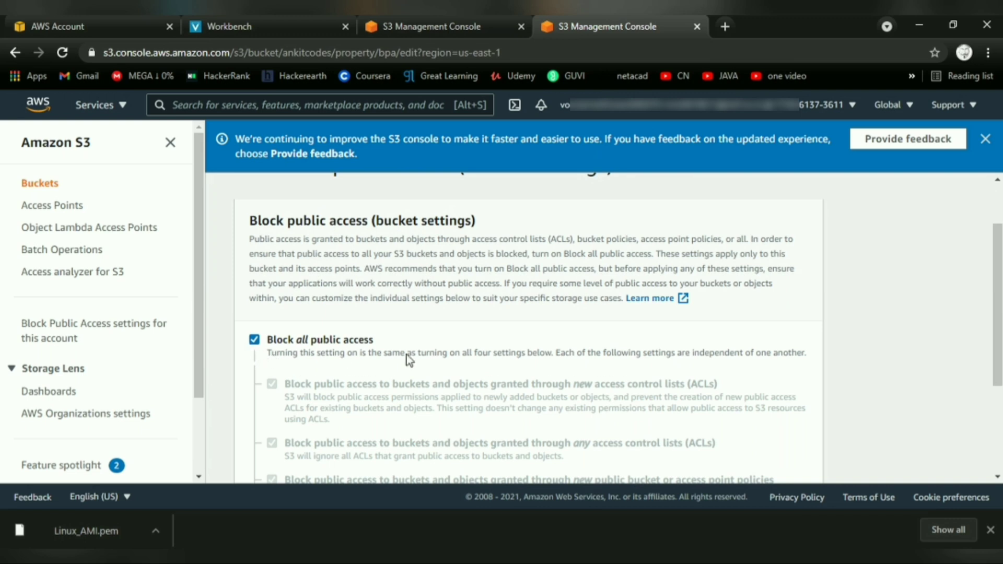
click(441, 351)
scroll(441, 350, down, 2)
scroll(442, 353, down, 1)
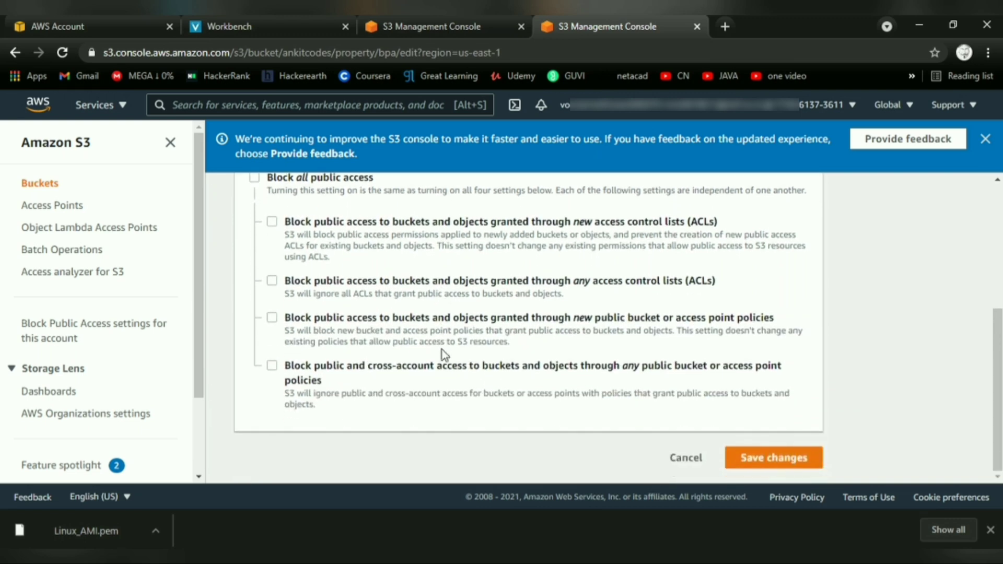
click(756, 458)
click(505, 359)
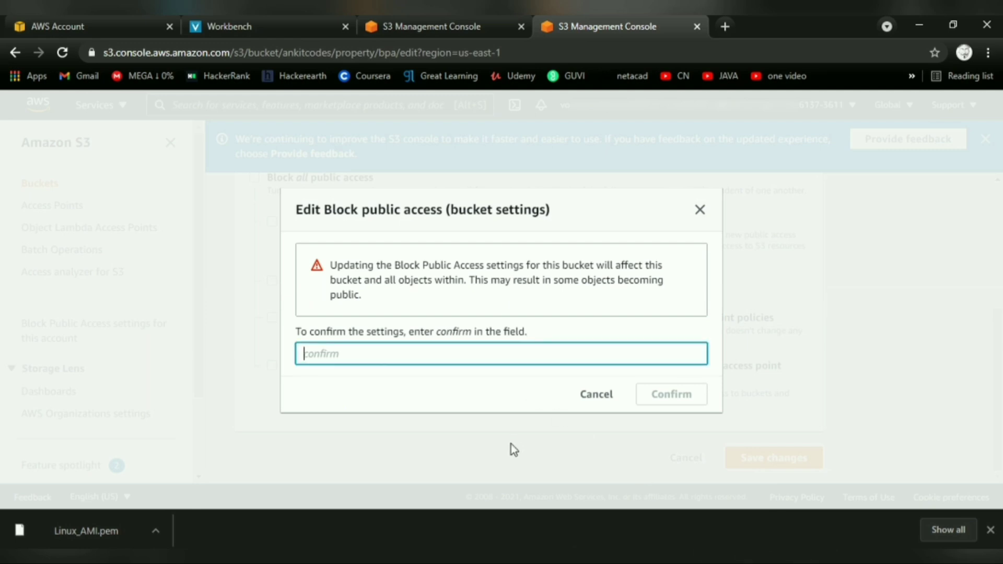
text(confirm)
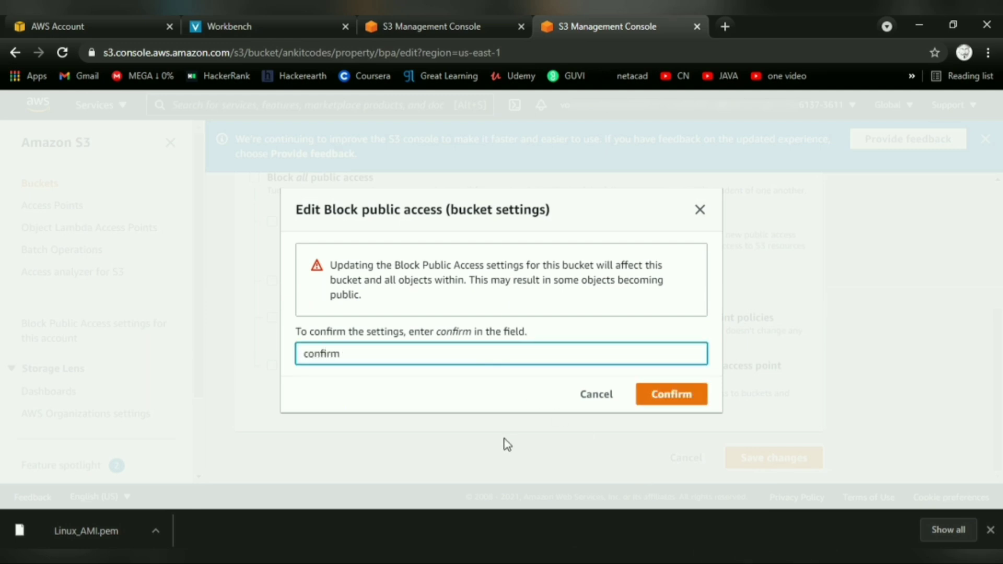
click(690, 402)
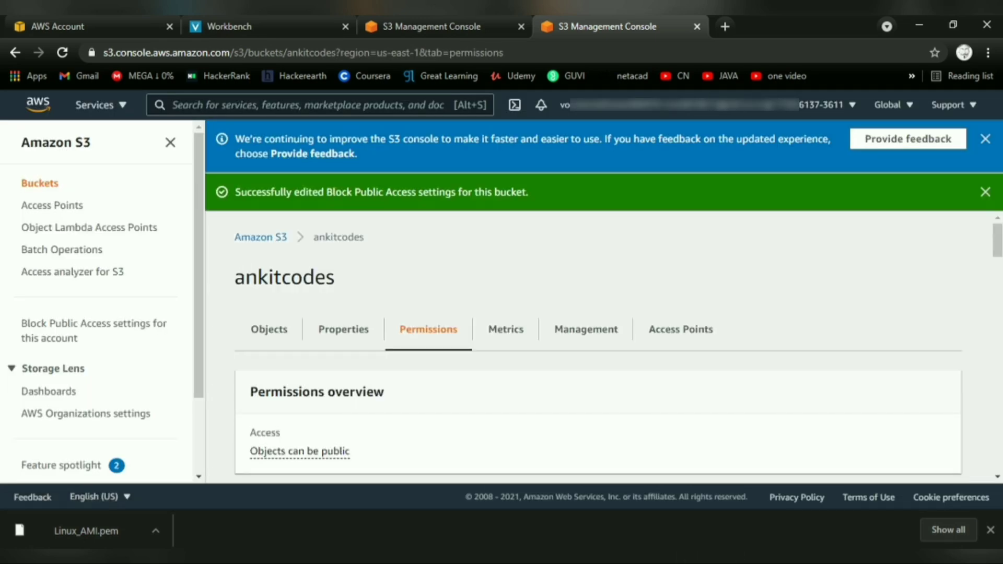
Open the Permissions of the index.html object inside the ankit folder of the bucket.
scroll(441, 406, down, 3)
scroll(441, 406, up, 3)
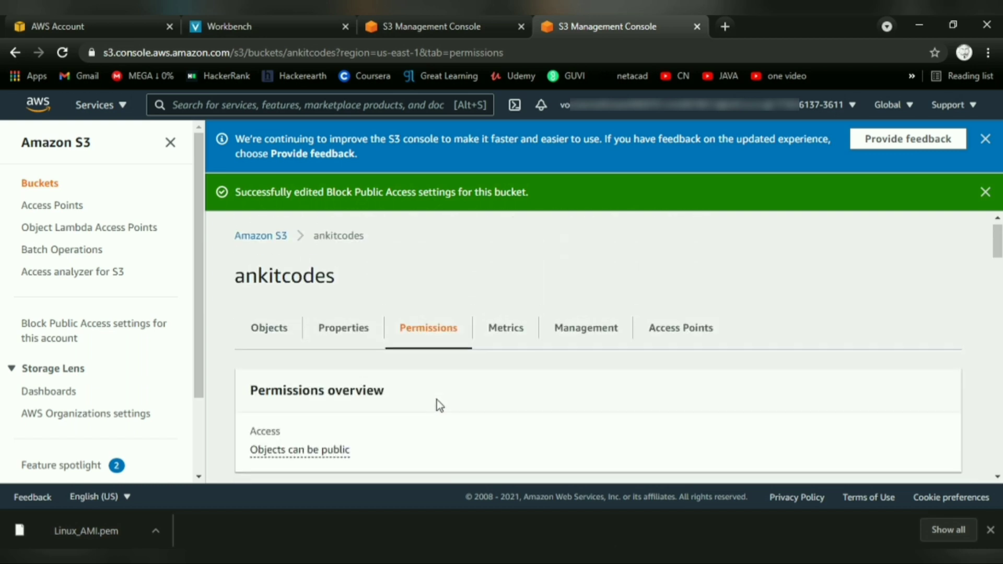
click(267, 336)
scroll(575, 460, down, 2)
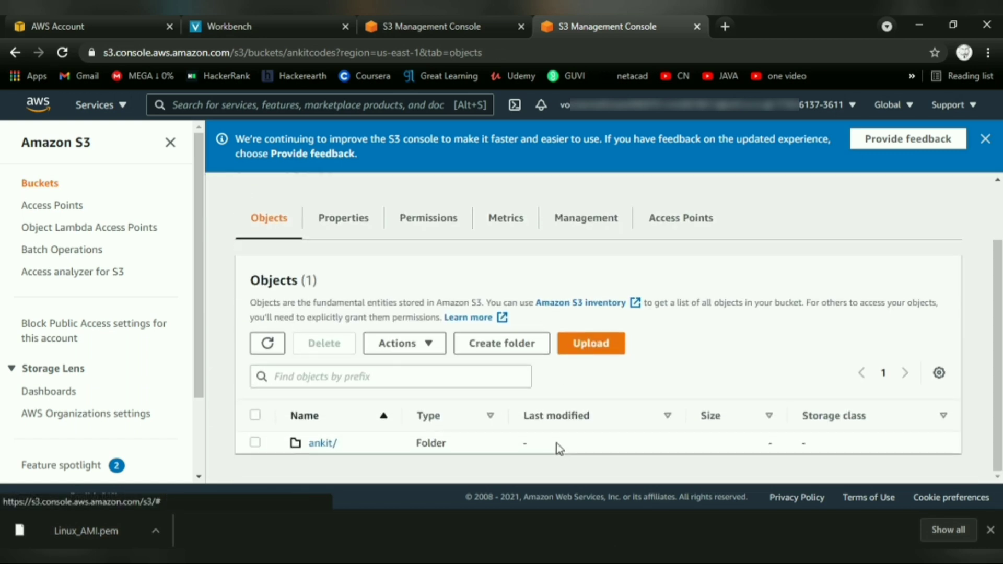
click(327, 445)
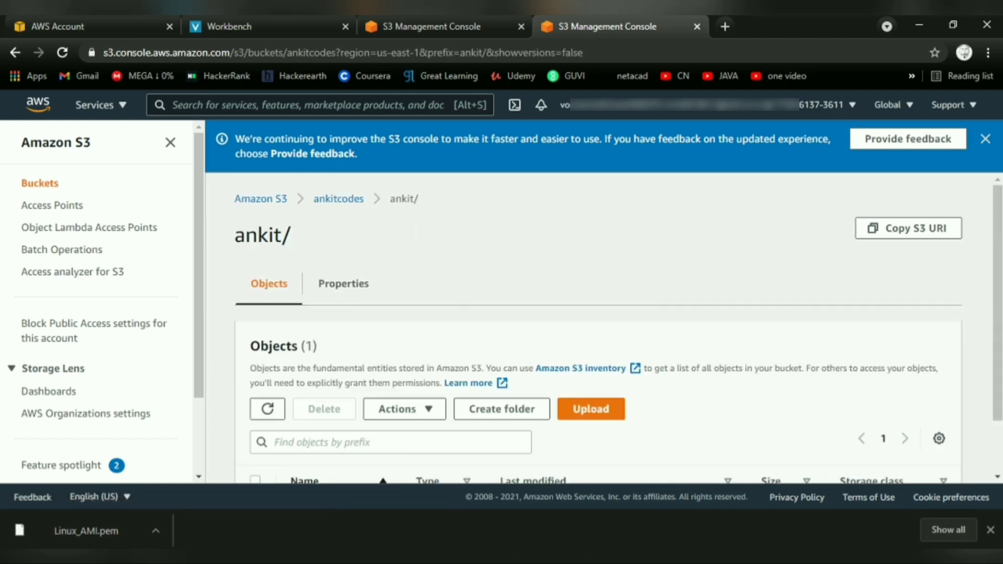
scroll(437, 454, down, 2)
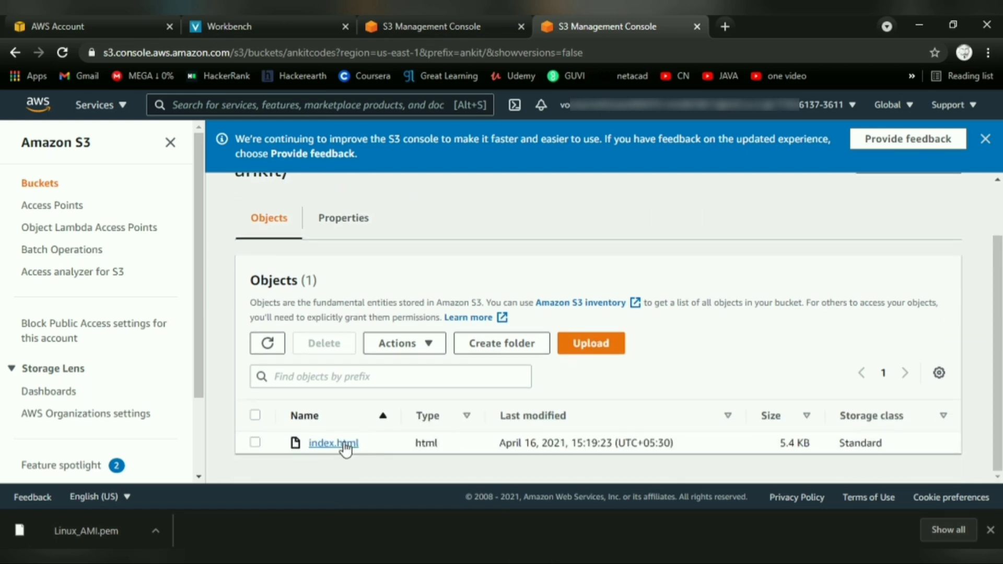
click(343, 445)
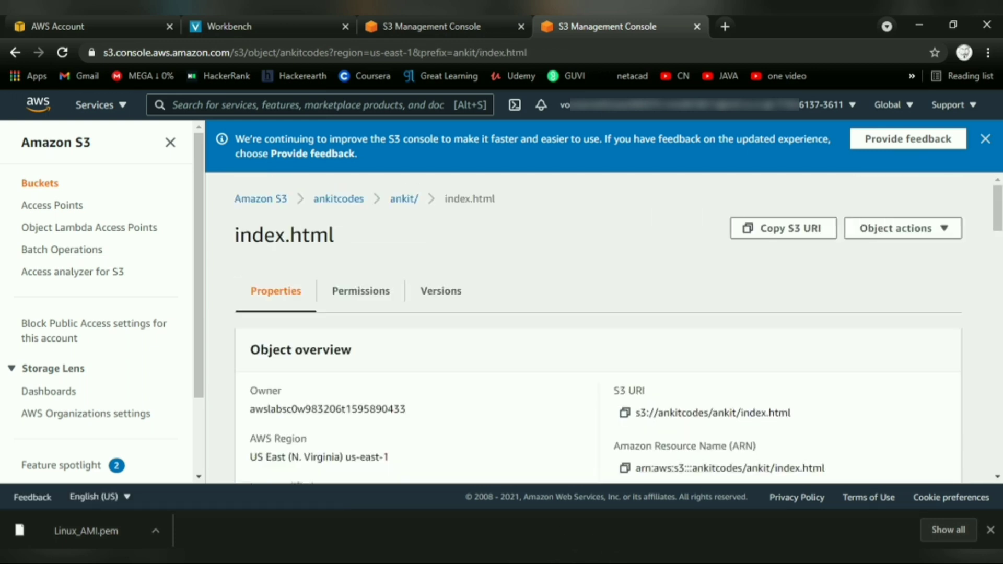
click(367, 301)
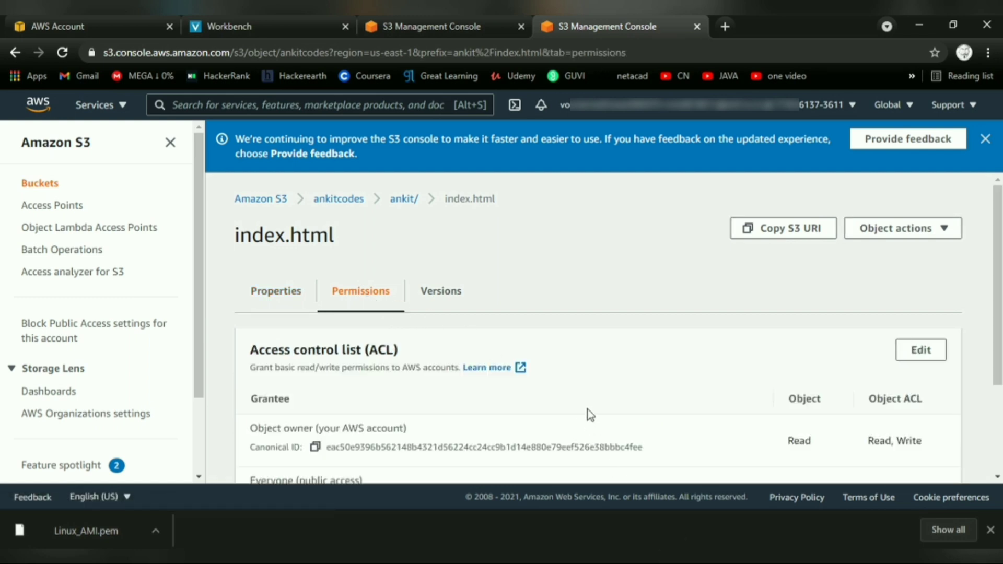
Grant Everyone (public access) Read on the object and its ACL, acknowledge the effects, and save the changes.
scroll(589, 410, down, 3)
click(920, 218)
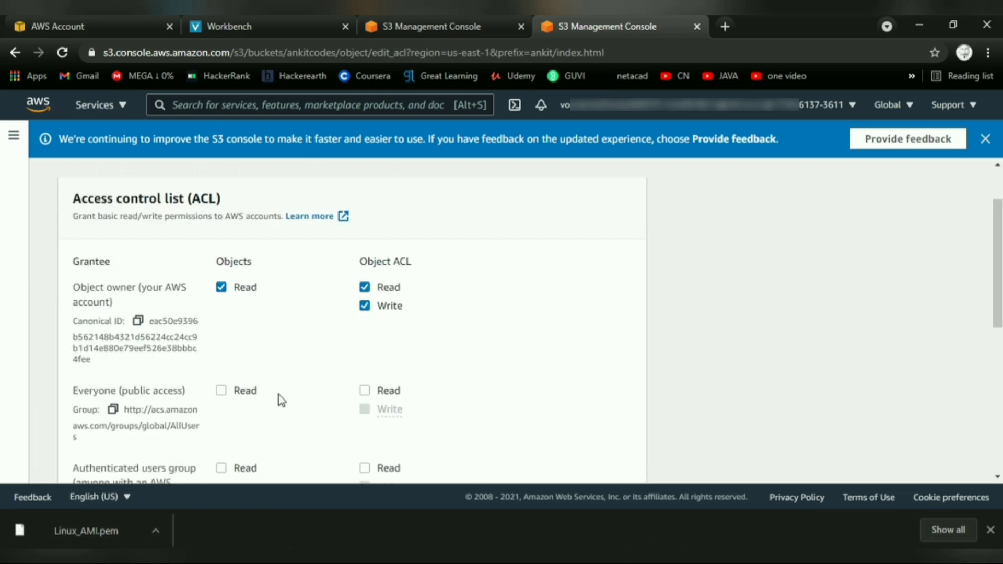
click(244, 393)
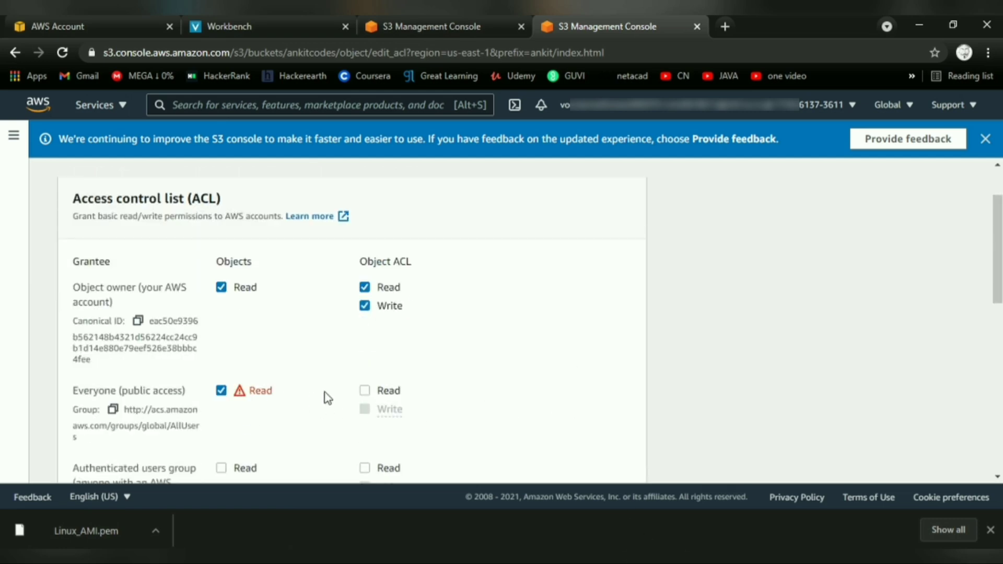
click(363, 392)
scroll(542, 378, down, 1)
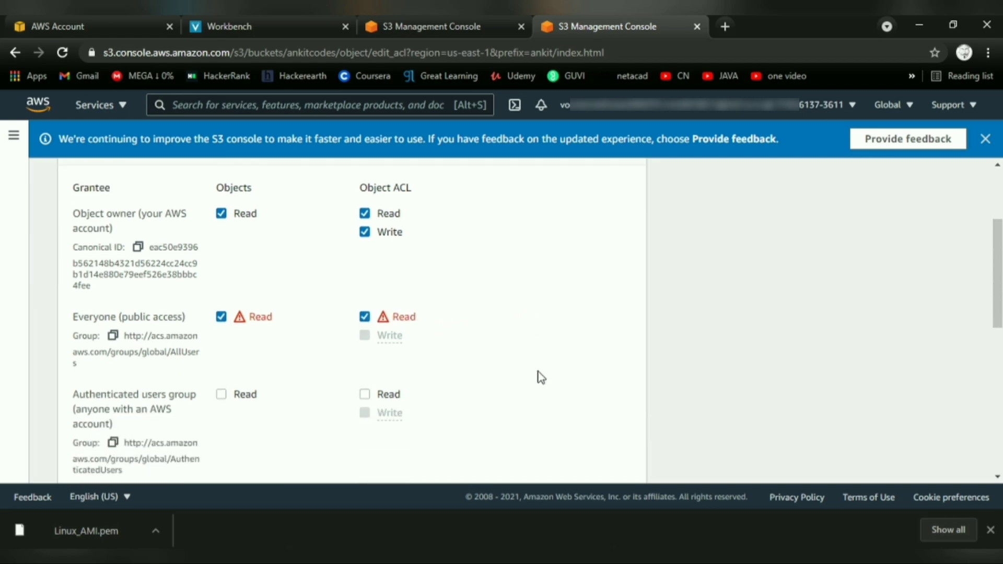
scroll(542, 377, down, 8)
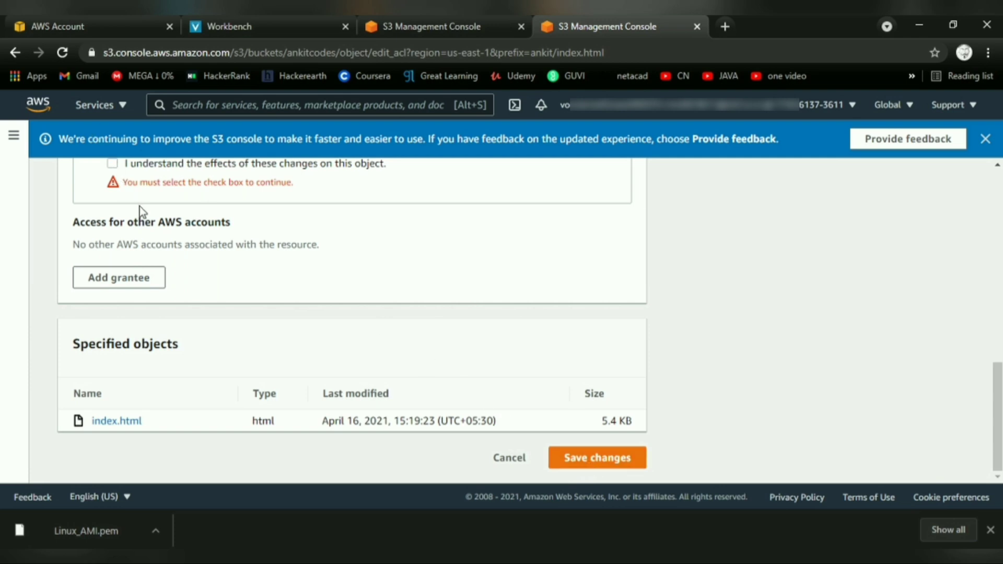
scroll(139, 206, up, 1)
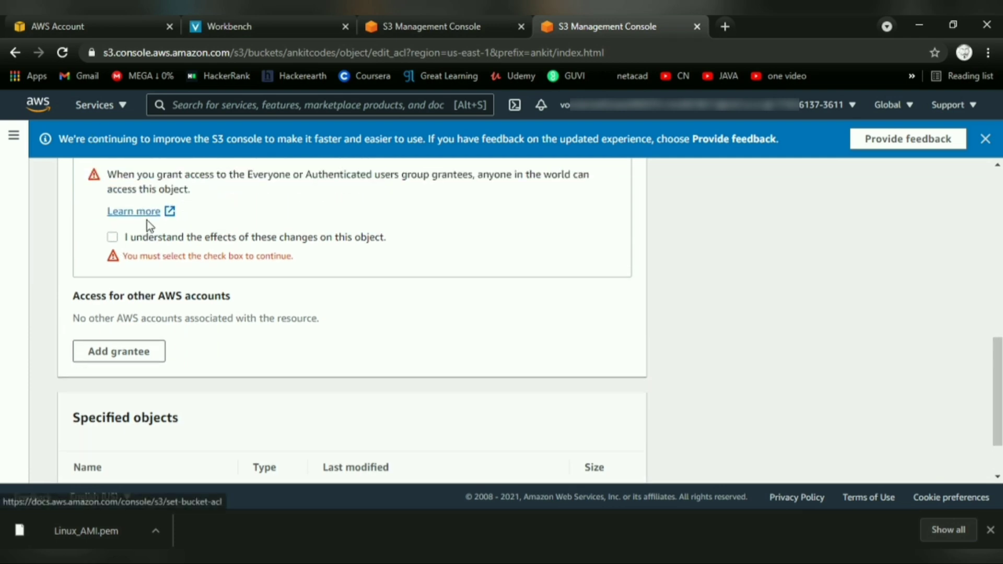
click(112, 238)
scroll(466, 354, down, 1)
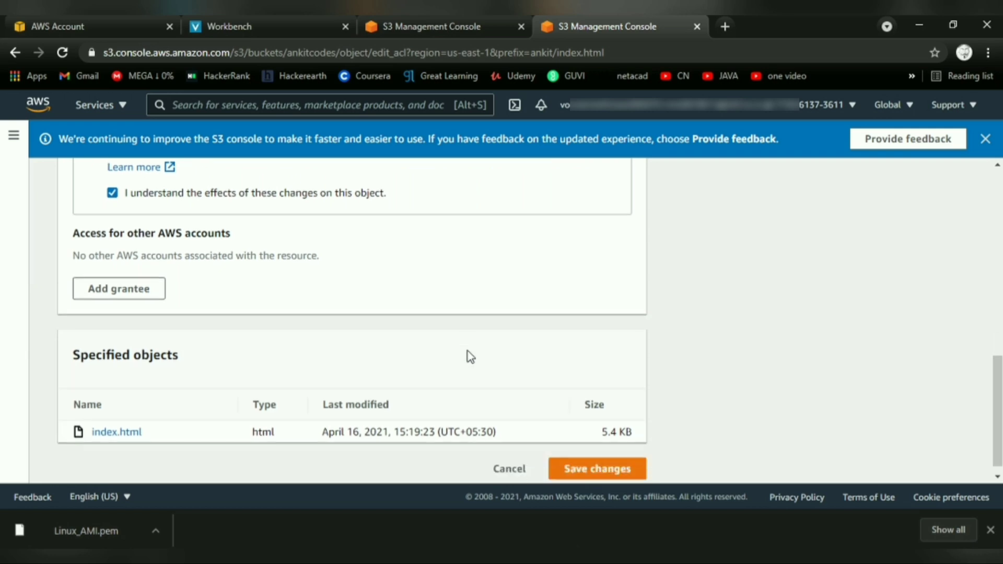
click(581, 462)
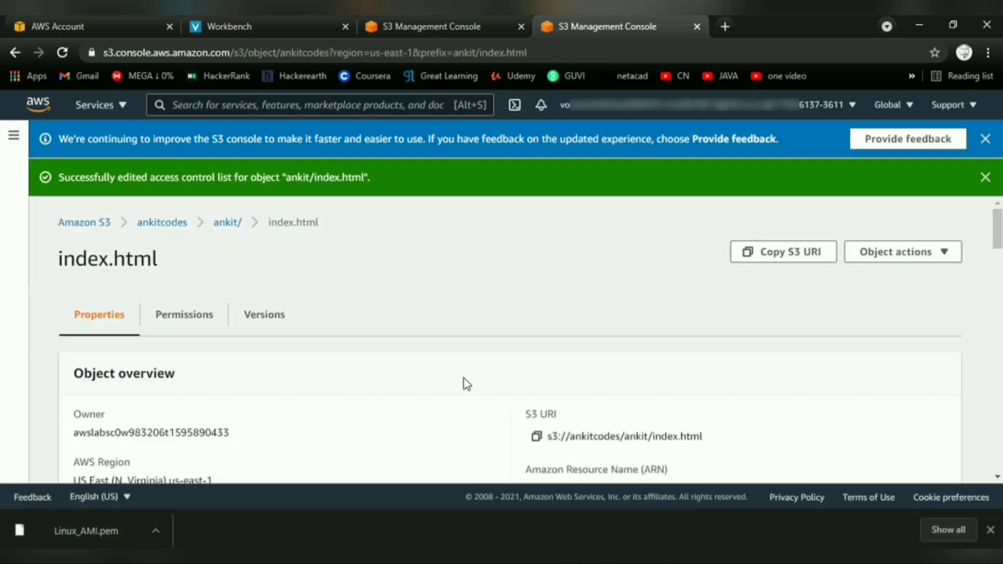
Copy the index.html Object URL and open it in a new browser tab, scrolling through the loaded page.
scroll(475, 345, down, 4)
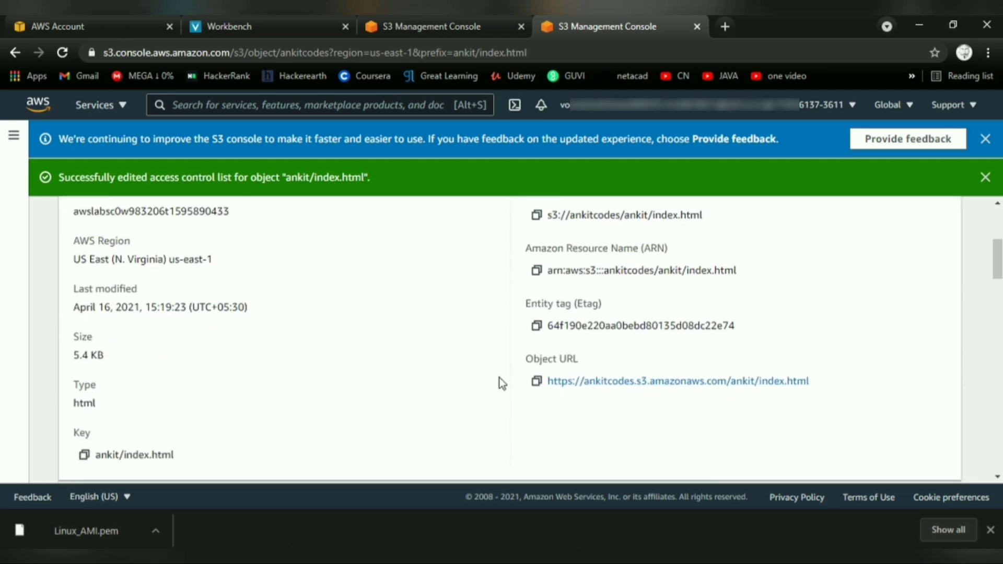
click(536, 384)
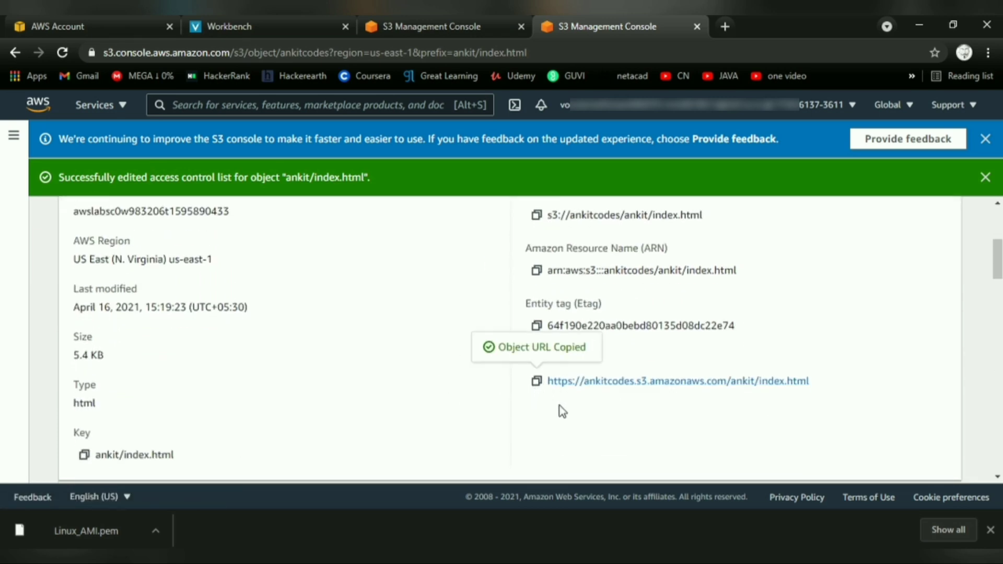
click(725, 27)
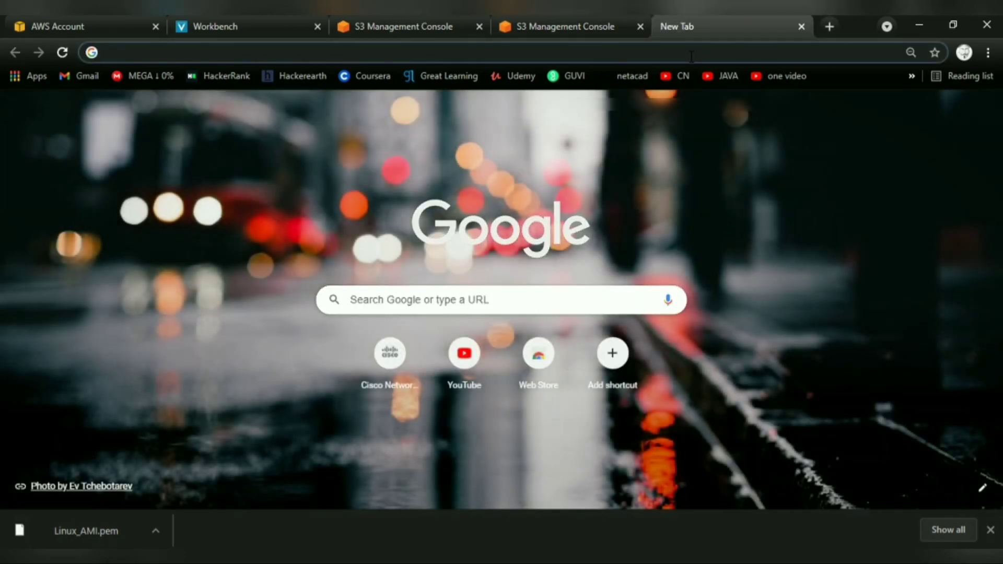
key(ctrl+v)
key(Return)
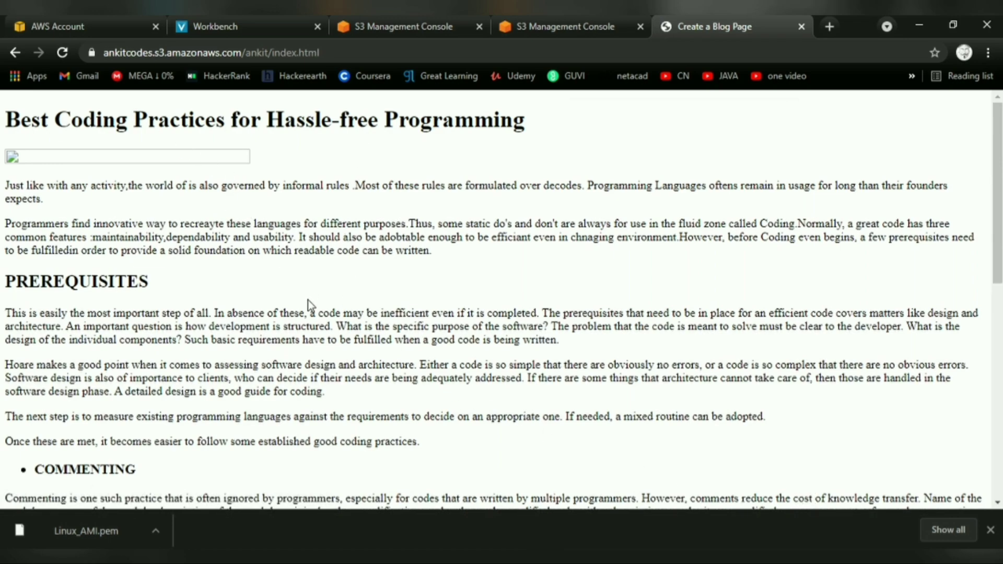
scroll(308, 303, down, 4)
scroll(309, 304, up, 2)
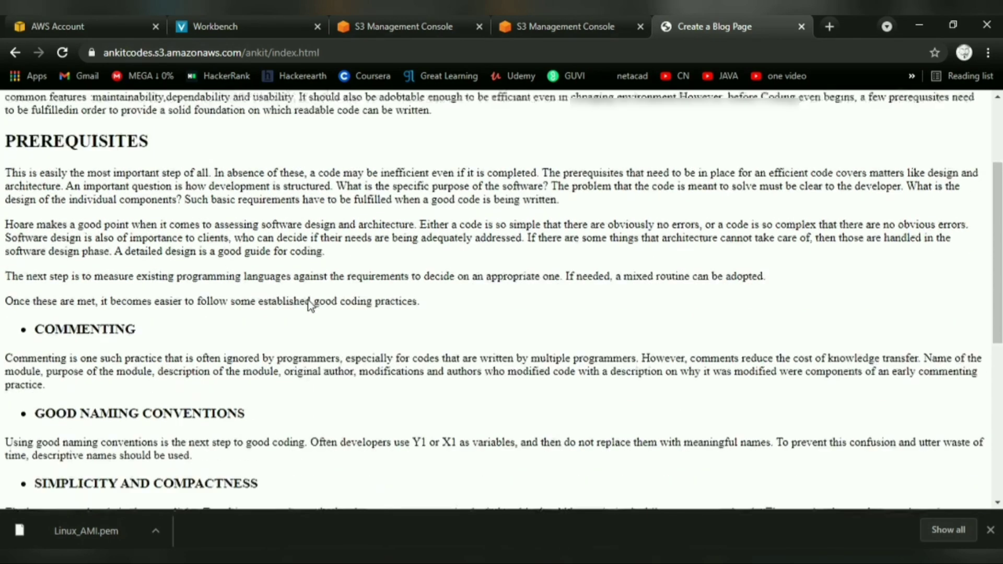
scroll(310, 304, up, 3)
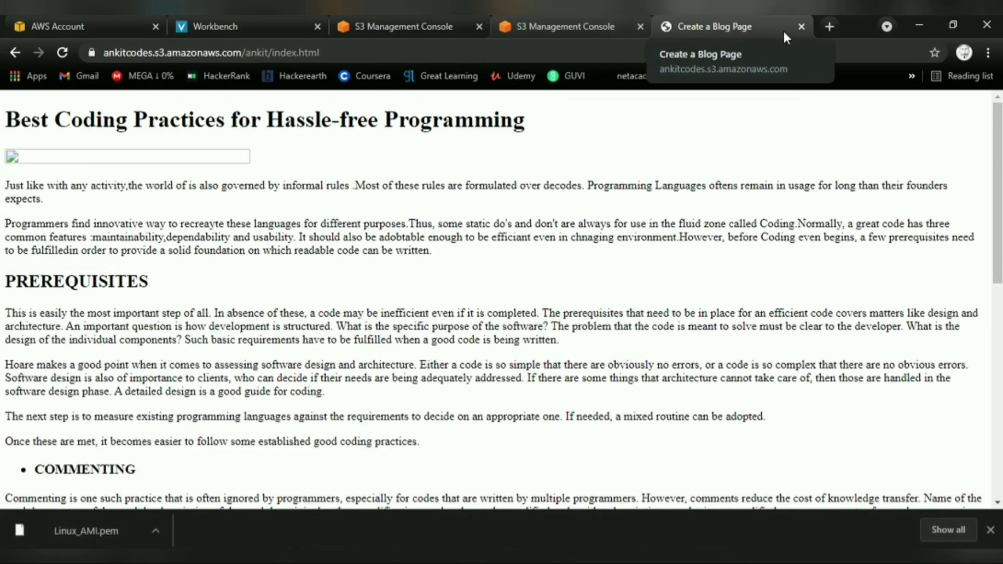
Return to the S3 console tab and navigate back to the buckets list.
click(576, 24)
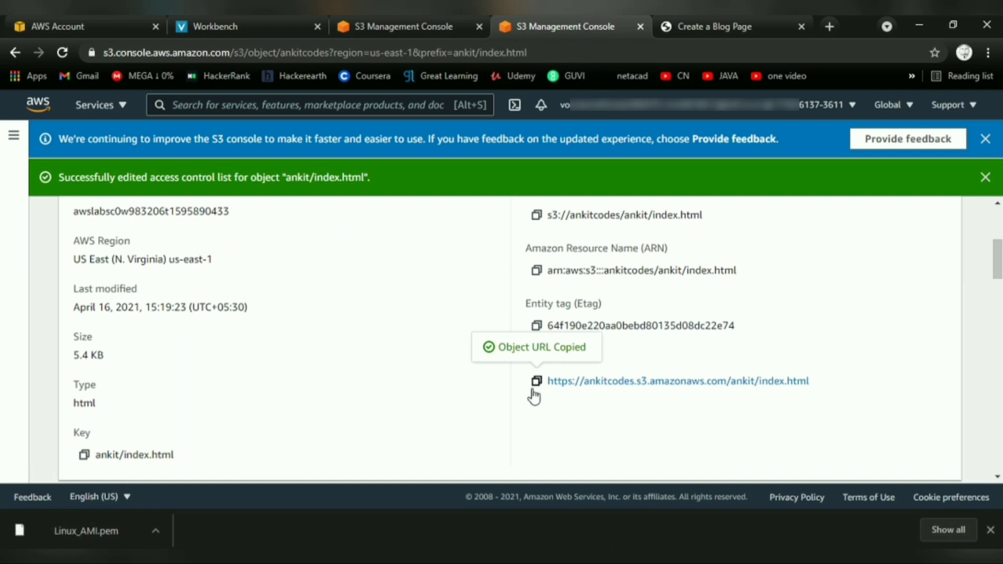
scroll(291, 360, up, 5)
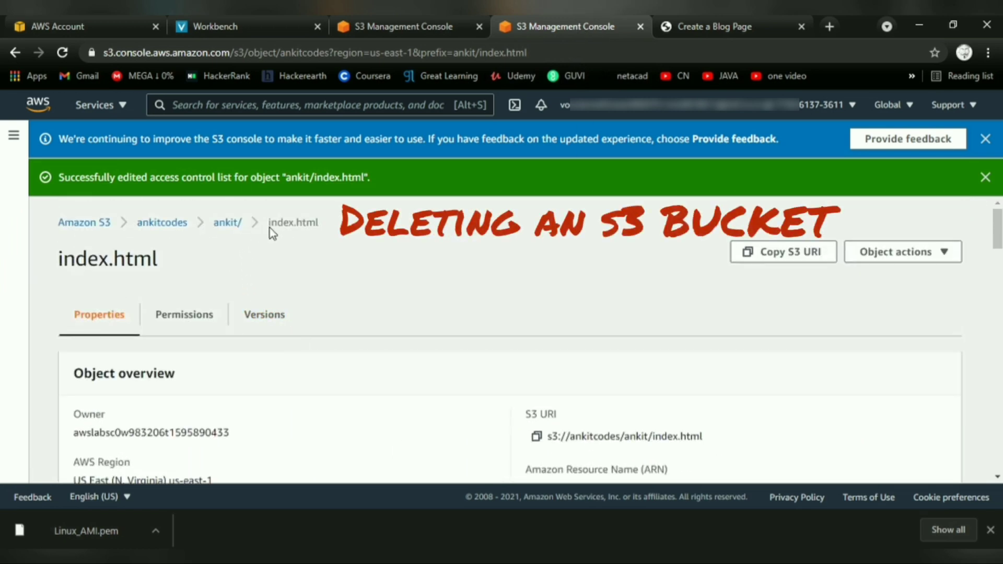
click(230, 223)
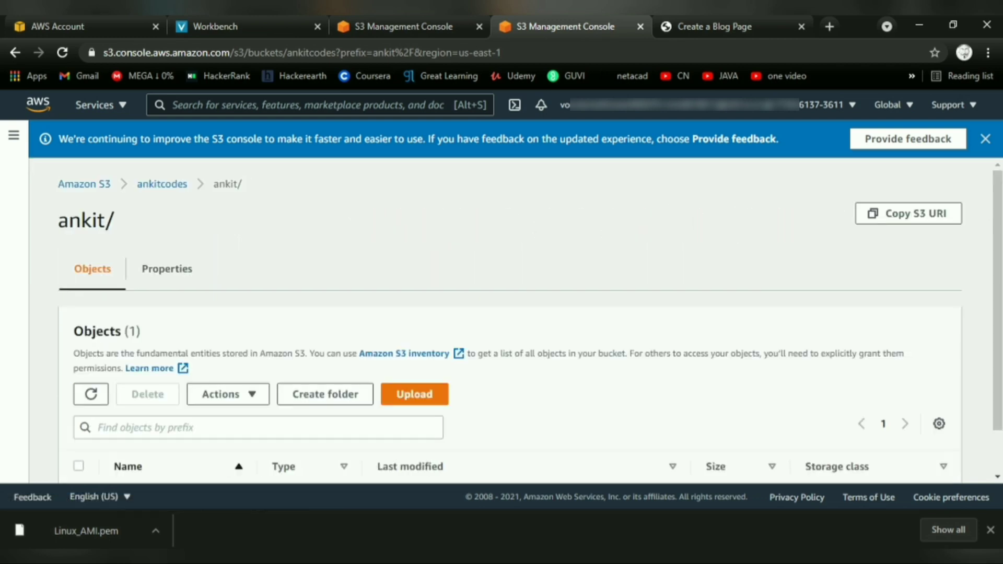
click(161, 189)
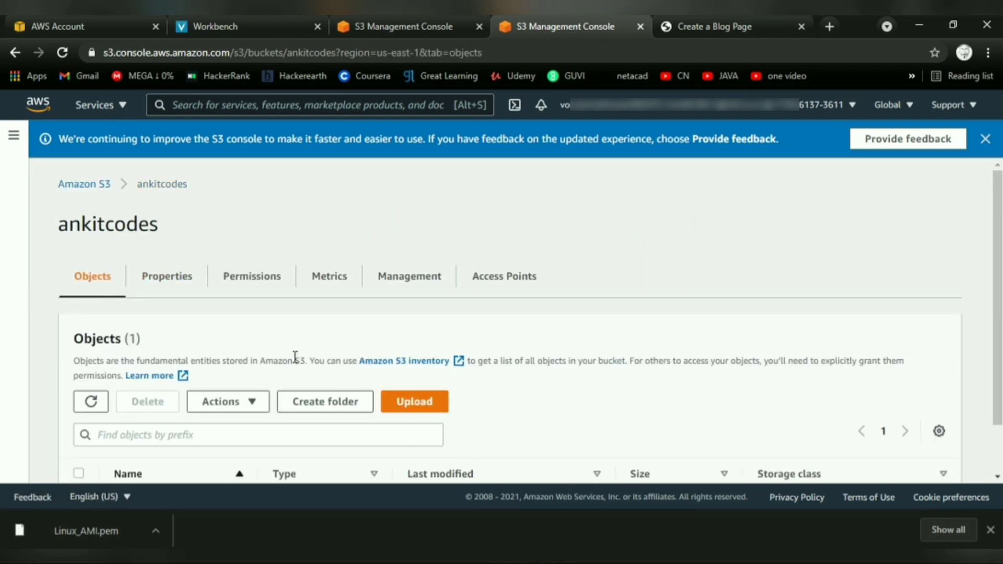
click(86, 184)
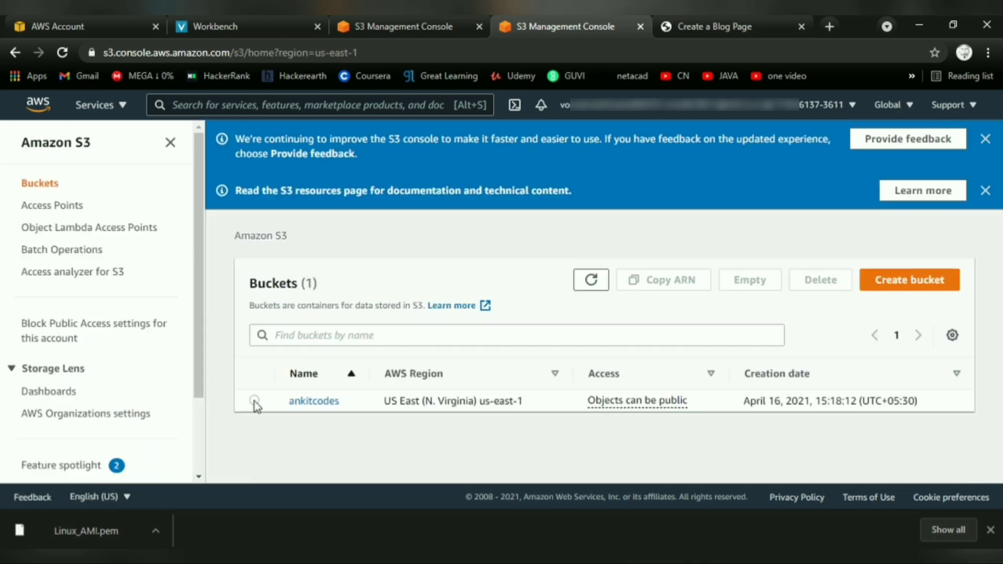
Empty the ankitcodes bucket, confirming with the phrase permanently delete.
click(254, 400)
click(746, 282)
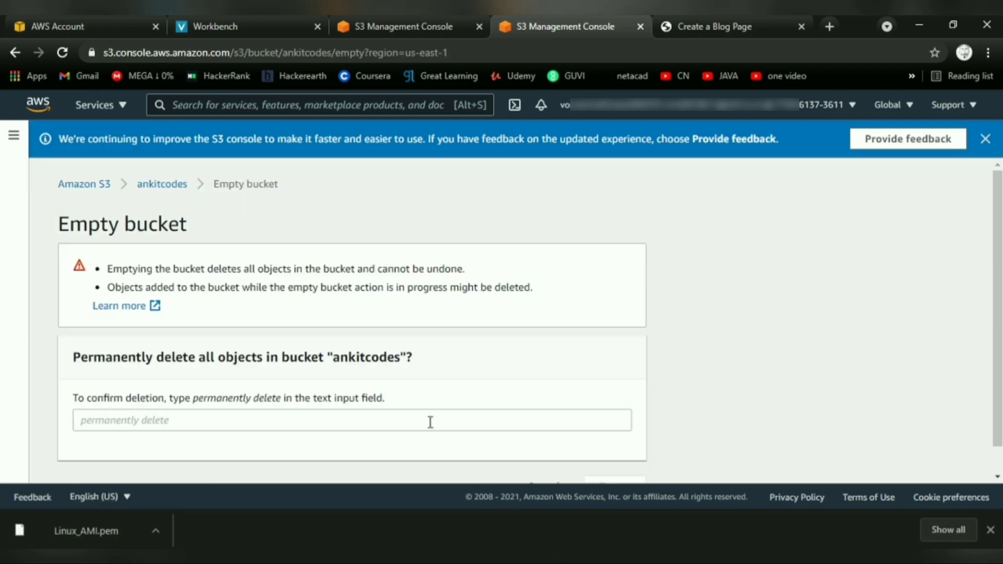
click(431, 423)
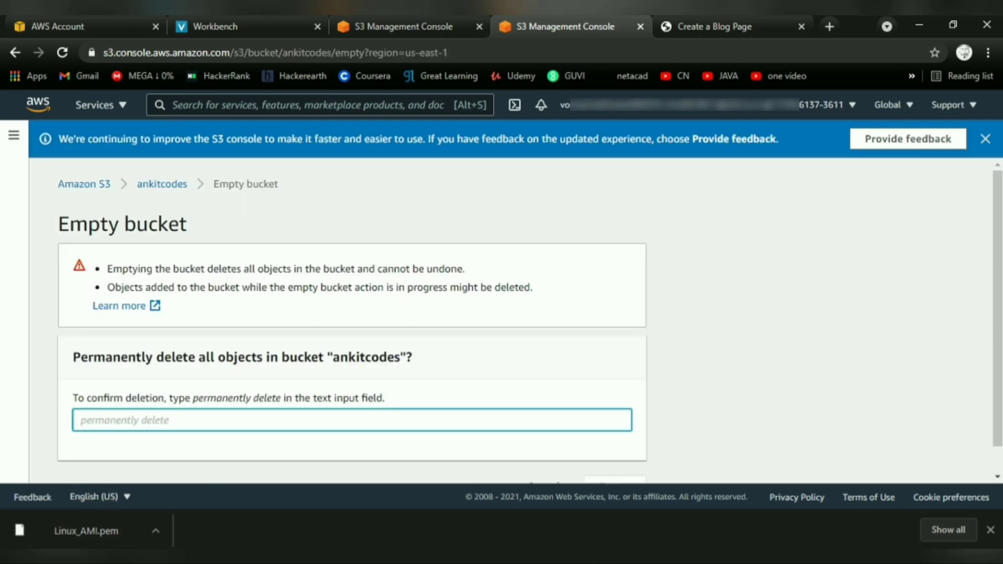
text(permanen)
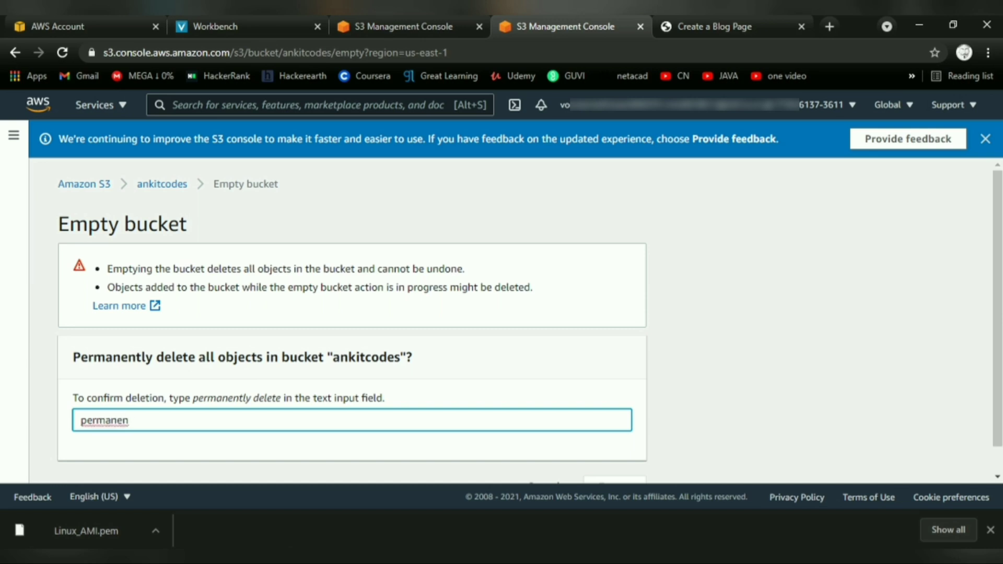
text(tly delee)
text(e)
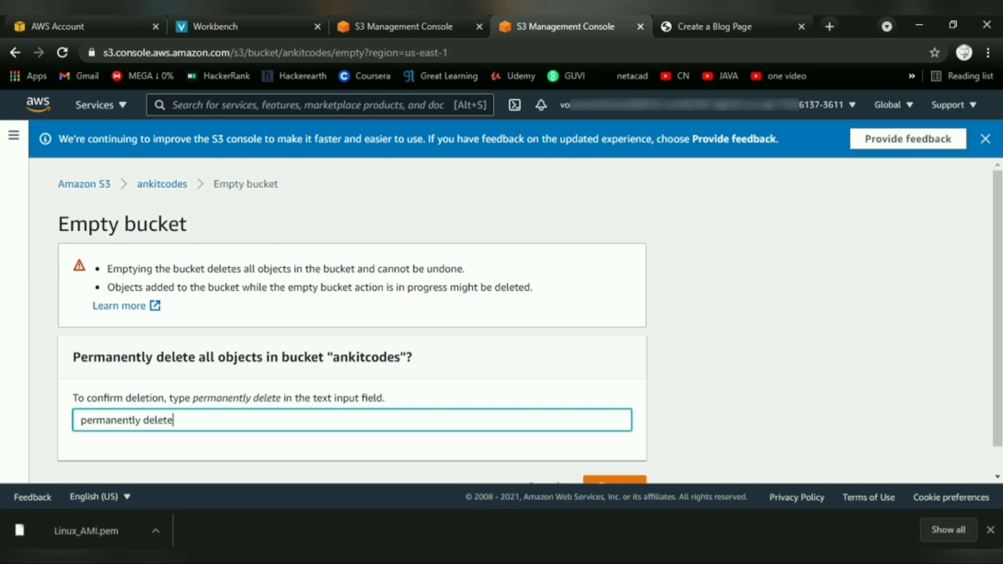
scroll(726, 485, down, 1)
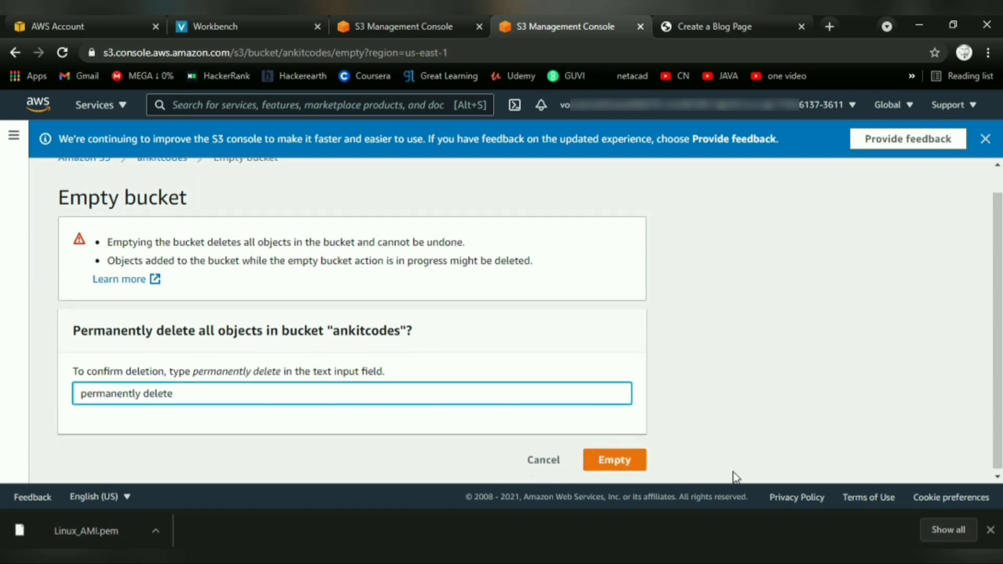
click(637, 459)
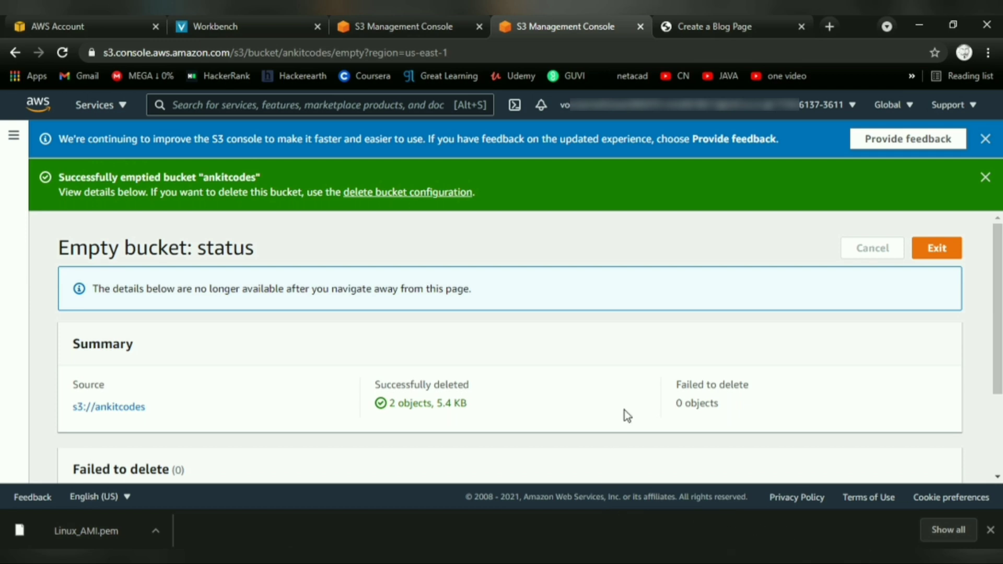
Exit the empty-bucket status page and return to the buckets list.
scroll(627, 417, down, 2)
scroll(575, 418, up, 2)
click(937, 249)
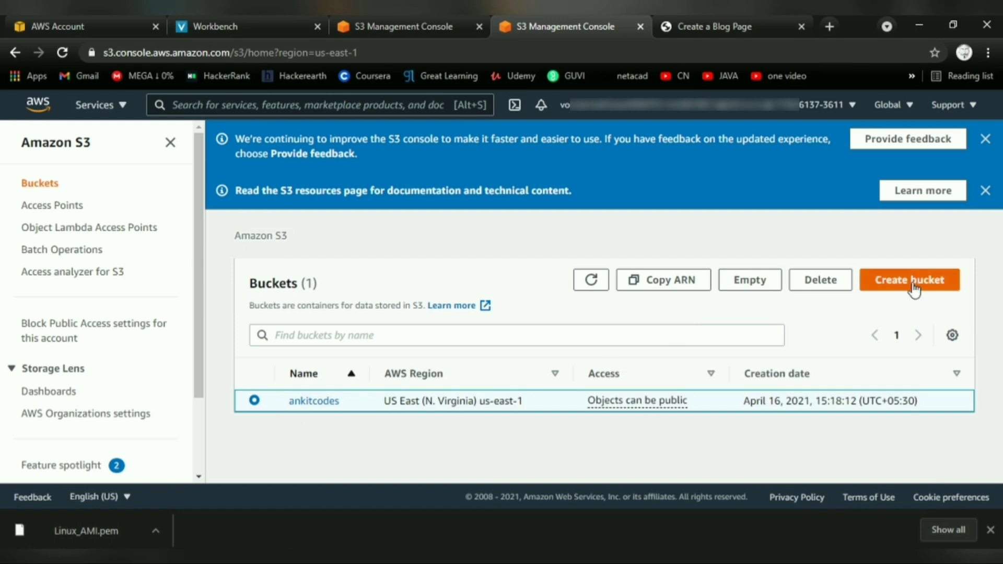
Delete the ankitcodes bucket, confirming by entering the bucket name ankitcodes.
click(820, 280)
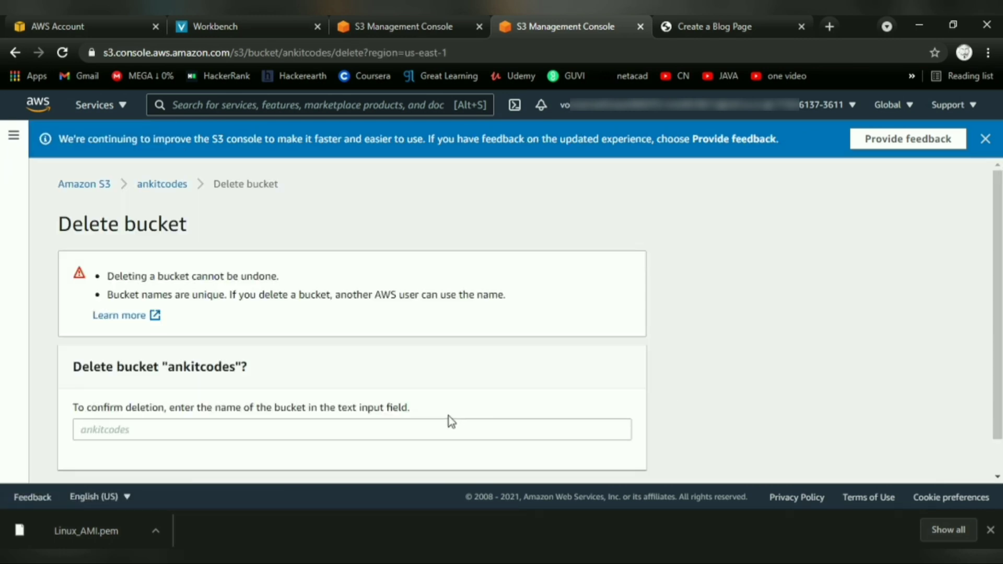
click(402, 434)
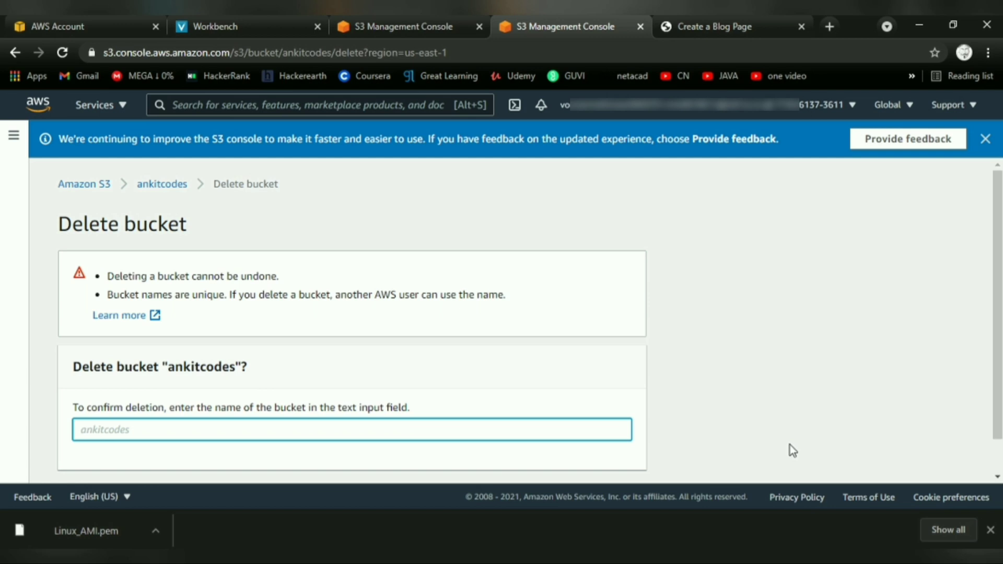
text(ankitcodes)
scroll(515, 360, down, 1)
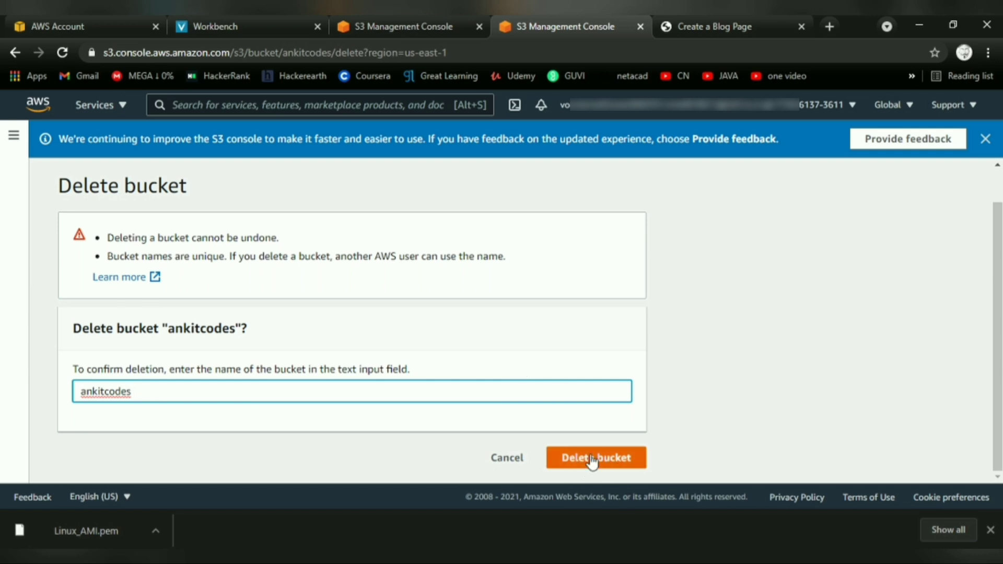
click(590, 457)
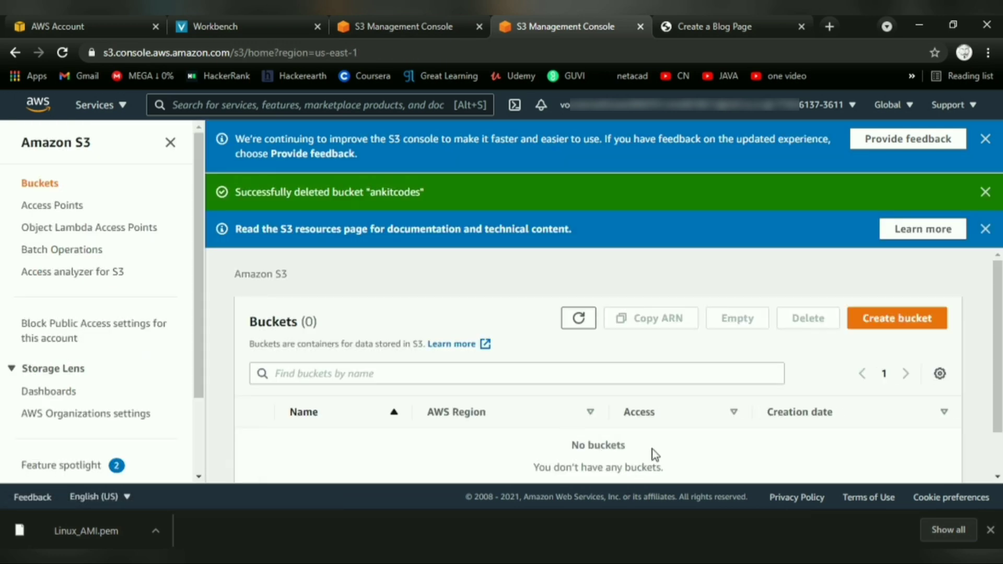
scroll(654, 454, down, 1)
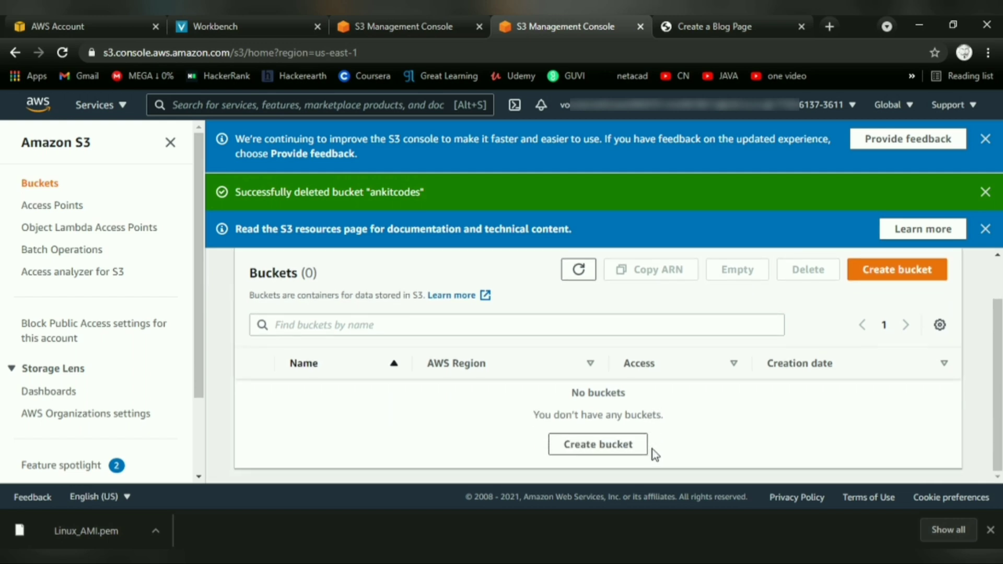